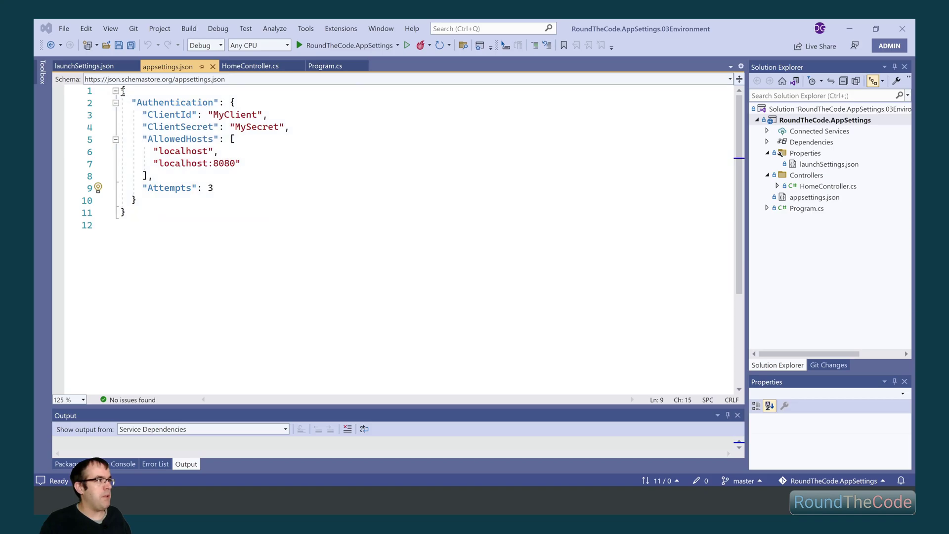
Review the Authentication section (ClientId, ClientSecret, AllowedHosts, Attempts) in appsettings.json
left_click_drag(121, 91, 147, 217)
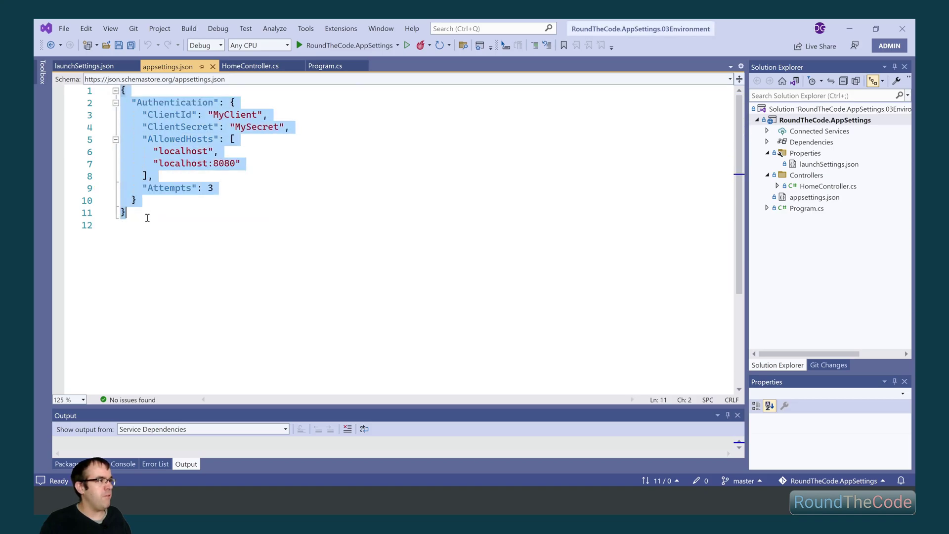
left_click(215, 205)
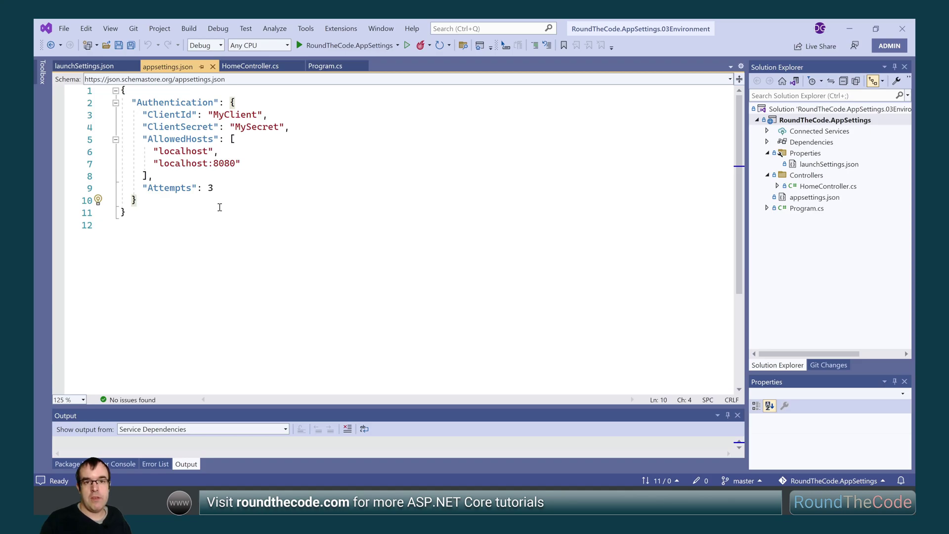
Add a new JSON file named appsettings.Production.json to the project
right_click(823, 119)
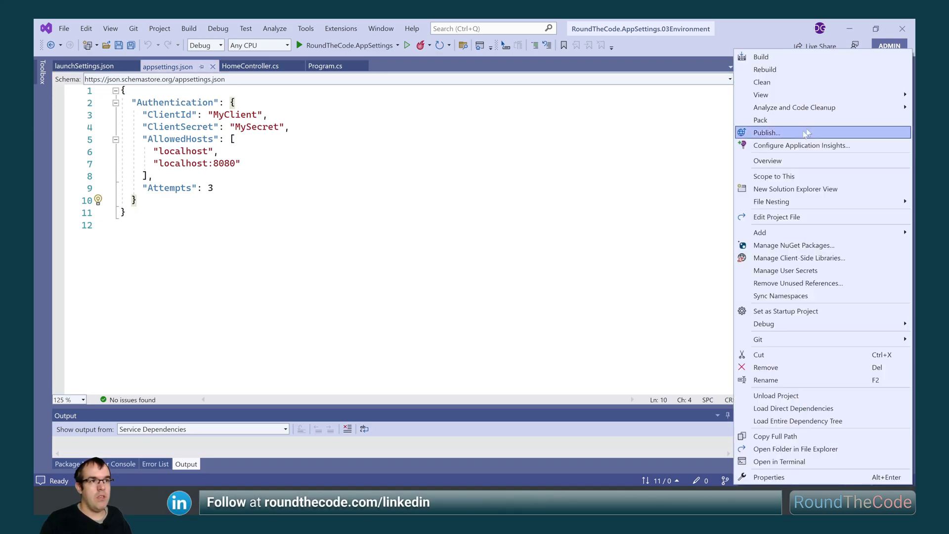
mouse_move(815, 232)
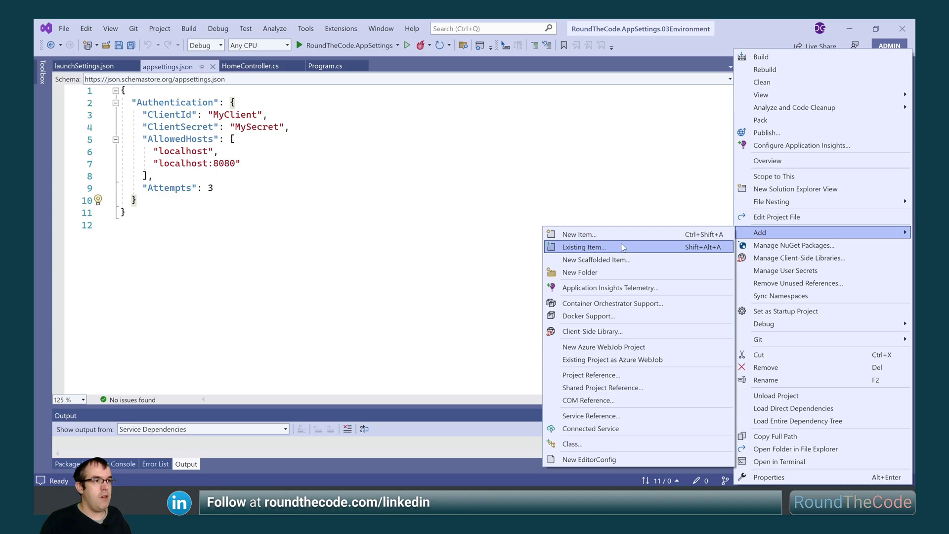
left_click(617, 234)
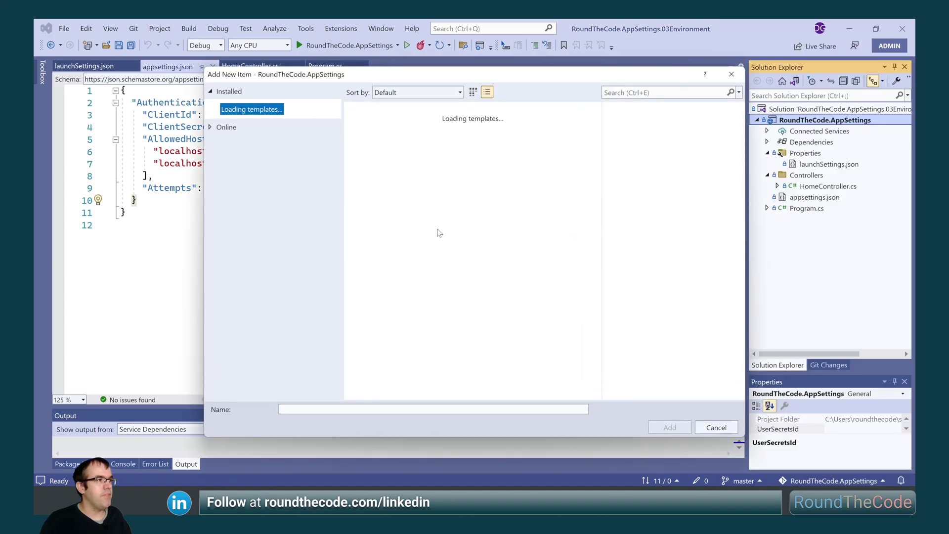
scroll(438, 234, "down", 4)
scroll(403, 307, "down", 1)
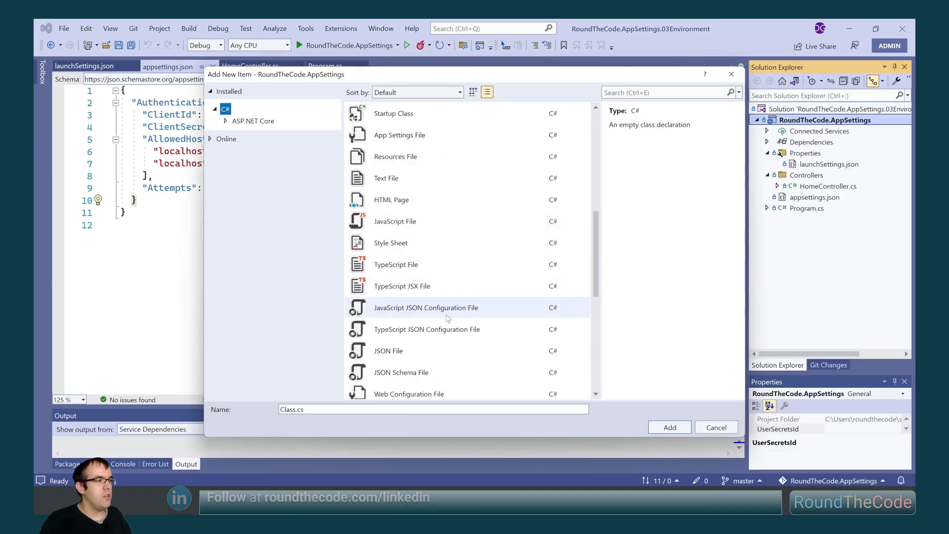
left_click(397, 348)
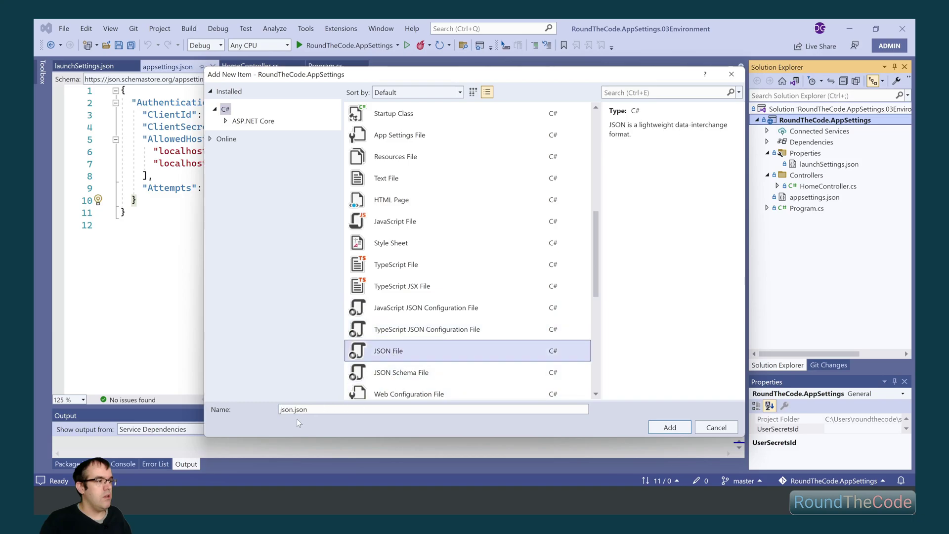
key("Tab")
type("apps")
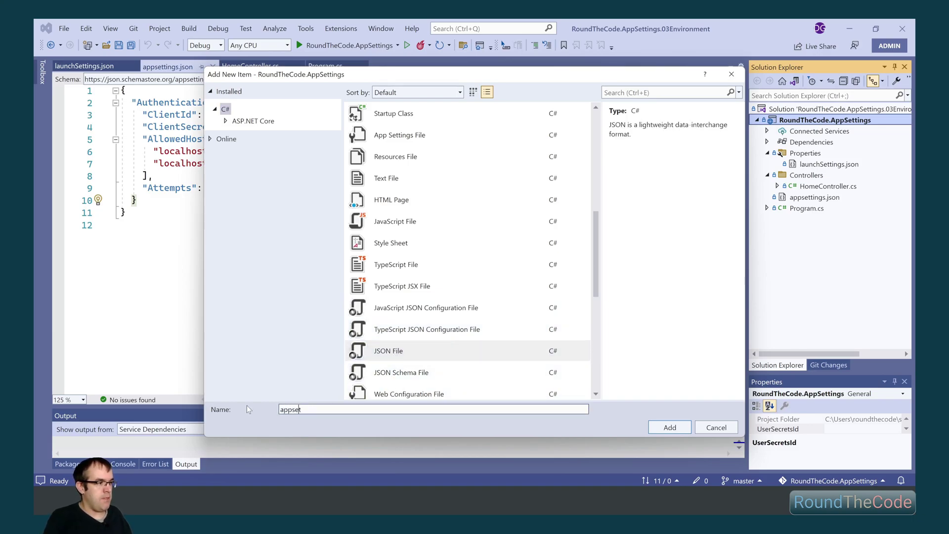
type("ettings.Prod")
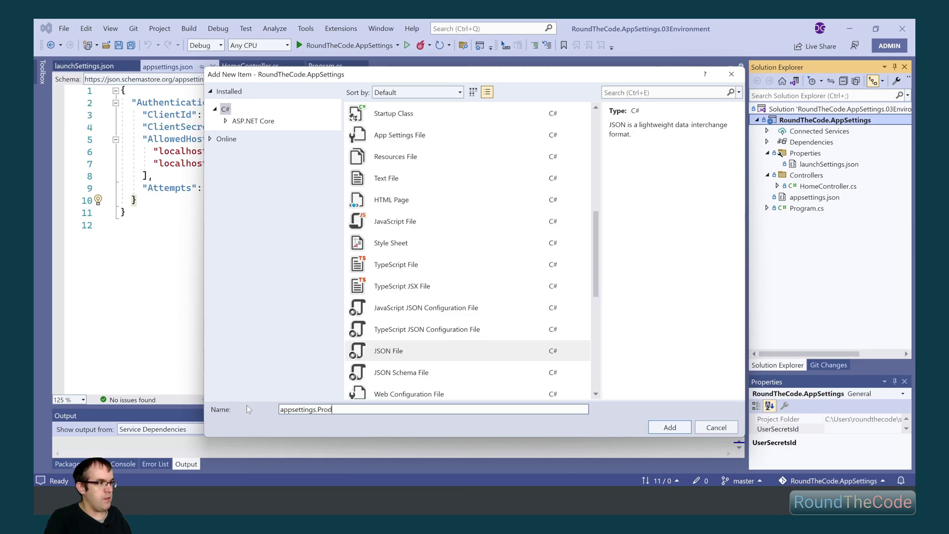
type("uction.json")
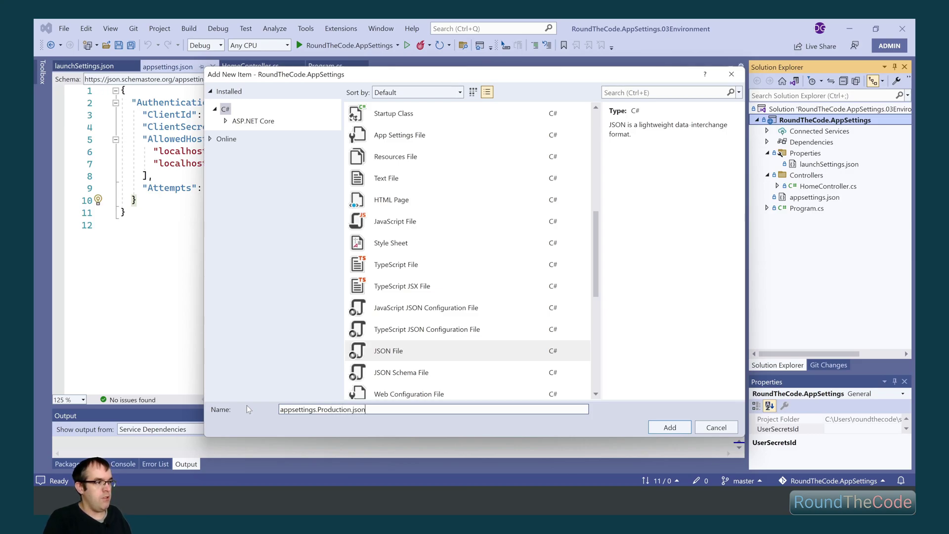
key("Return")
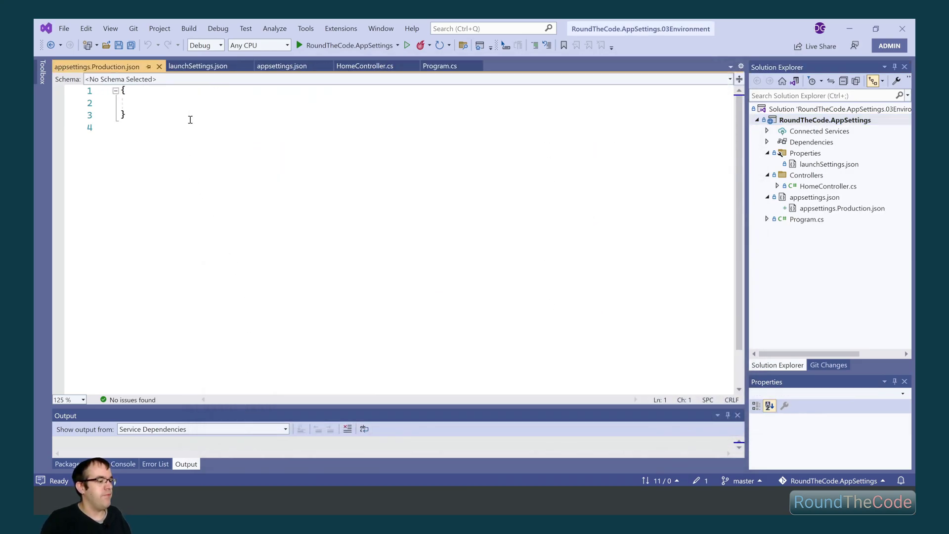
Write an Authentication block with Attempts set to 4 and save it
left_click(191, 116)
key("Up")
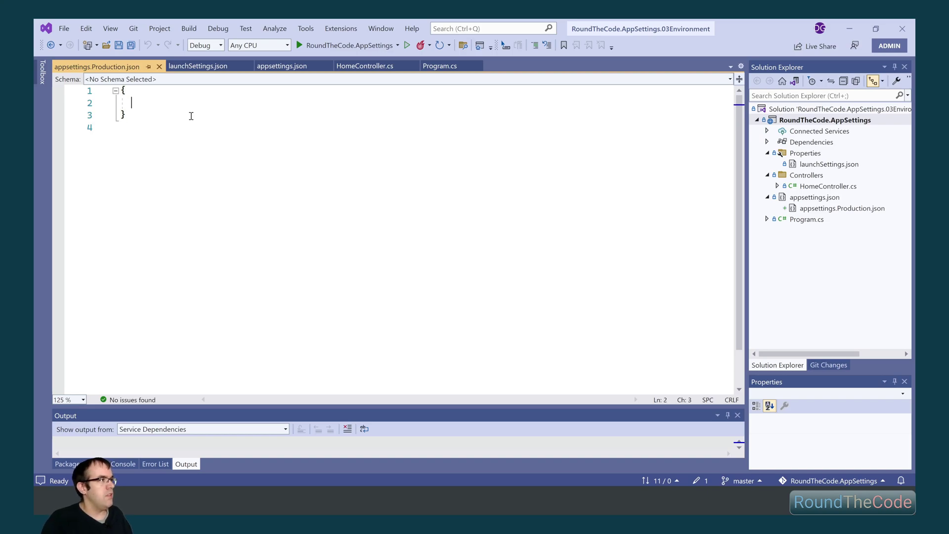
type("\"A")
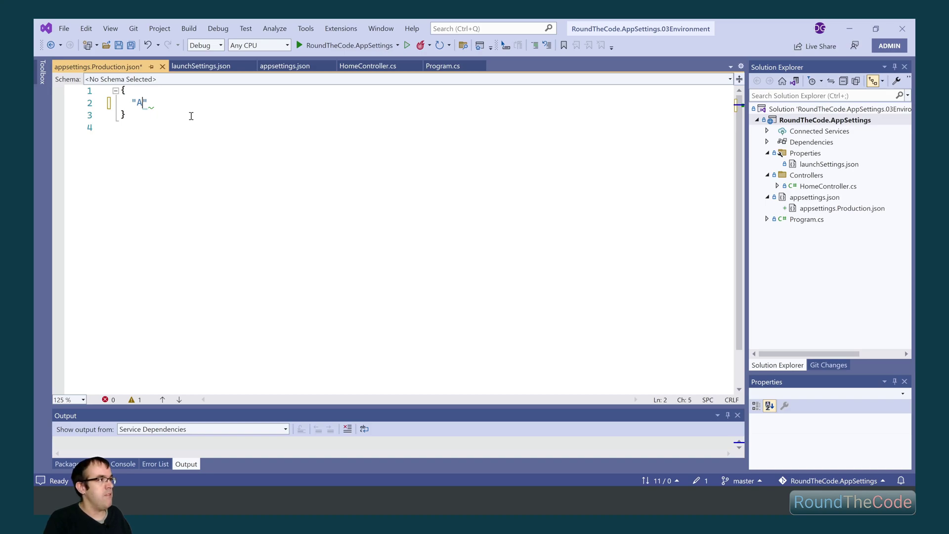
type("utme")
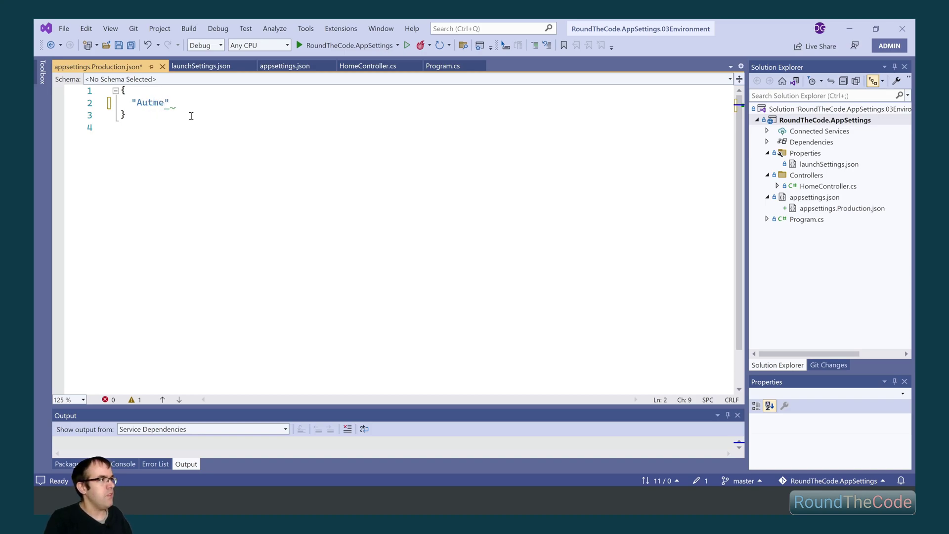
key("BackSpace")
key("BackSpace")
type("henticatio")
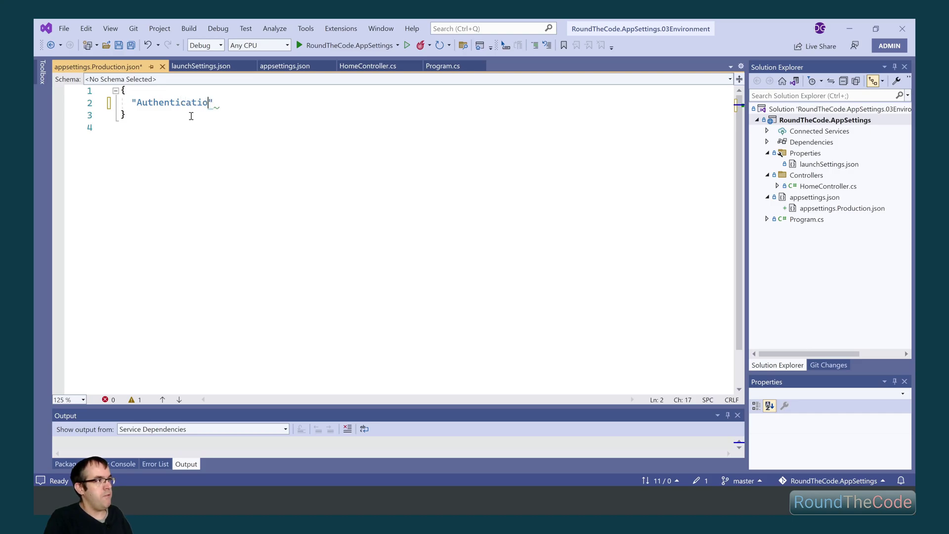
type("n\": {")
key("Return")
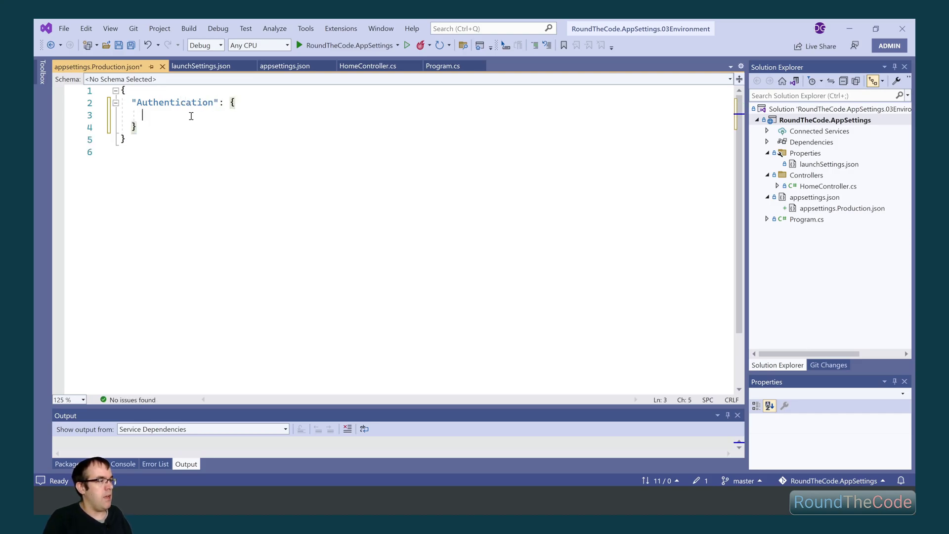
key("ctrl+s")
left_click(270, 66)
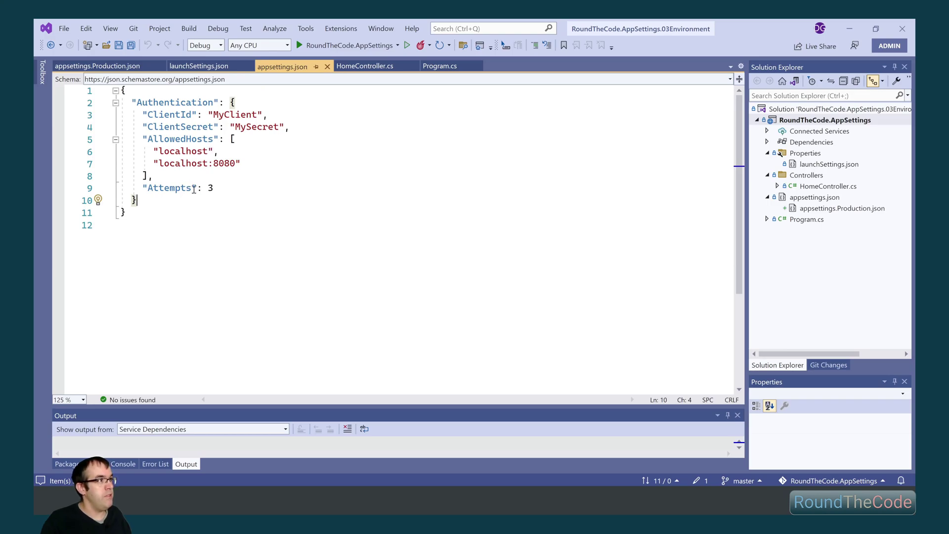
left_click(96, 66)
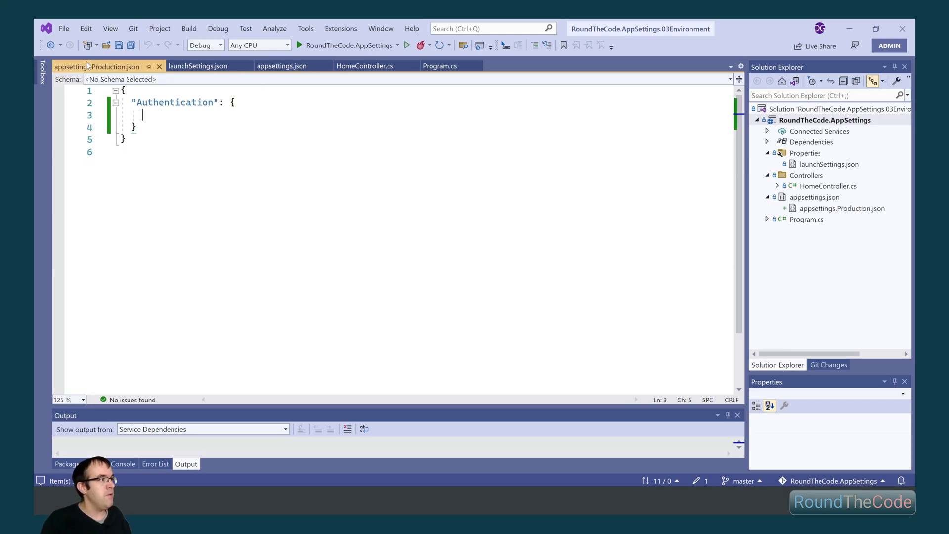
type("Att")
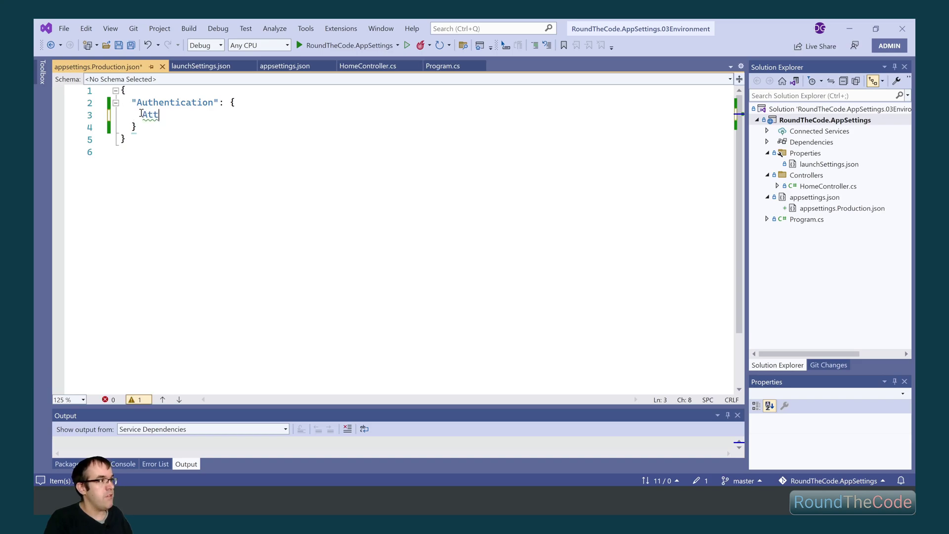
type("empts\": ")
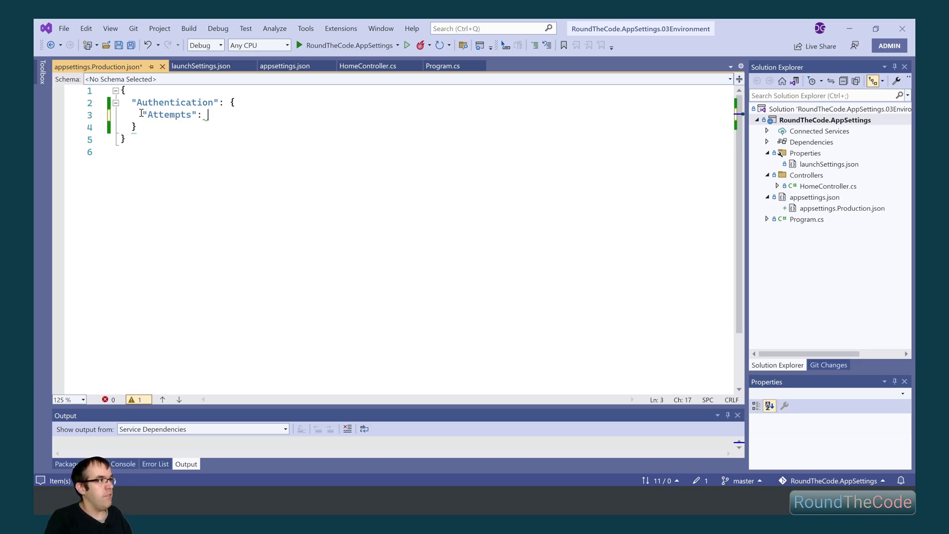
type("4")
key("ctrl+s")
Add a LiveHost setting of "mydomain.com" after the Authentication block and save
key("Down")
type(",")
key("Return")
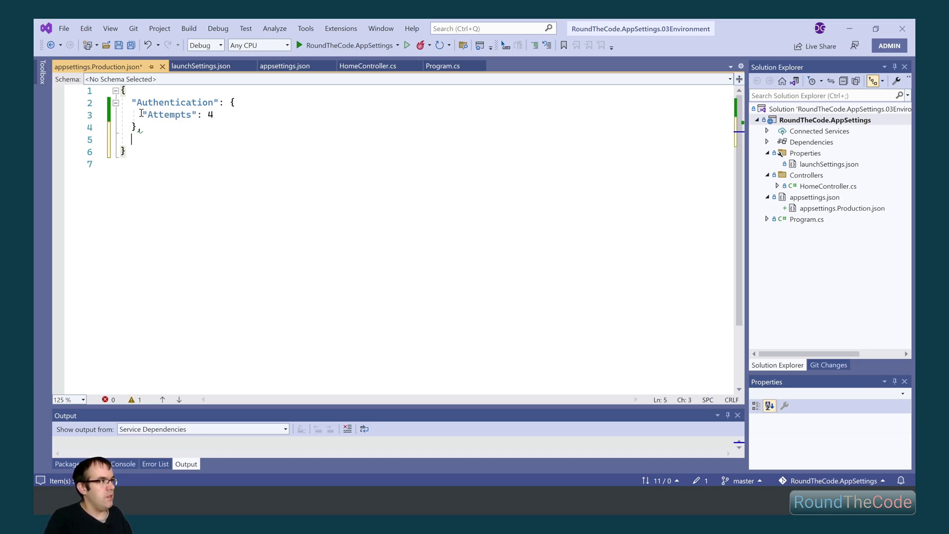
type("\"")
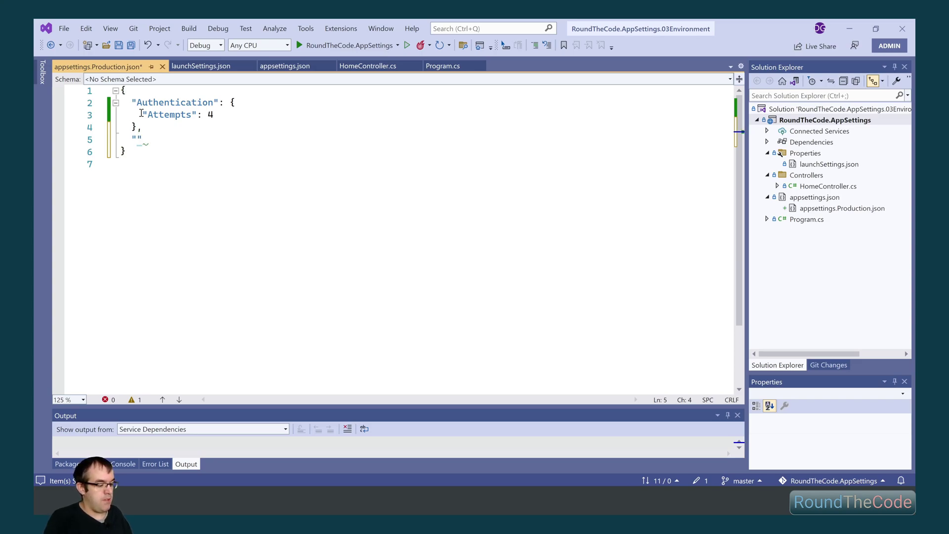
type("LiveHost\"")
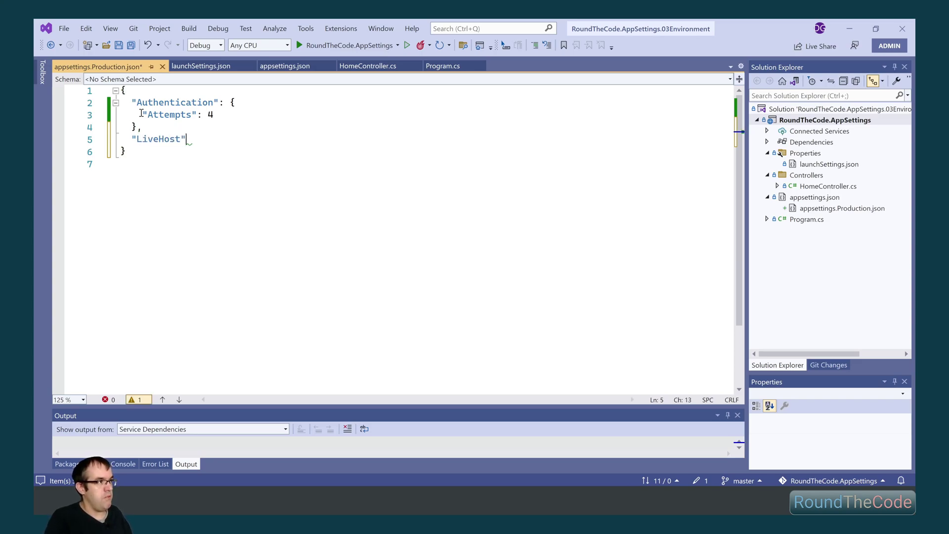
type(": \"my")
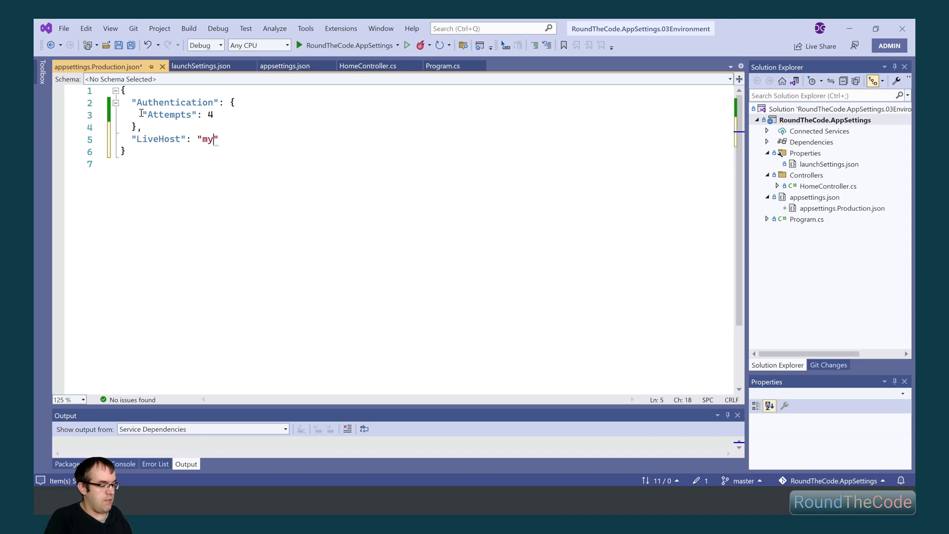
type("domain.com")
key("ctrl+s")
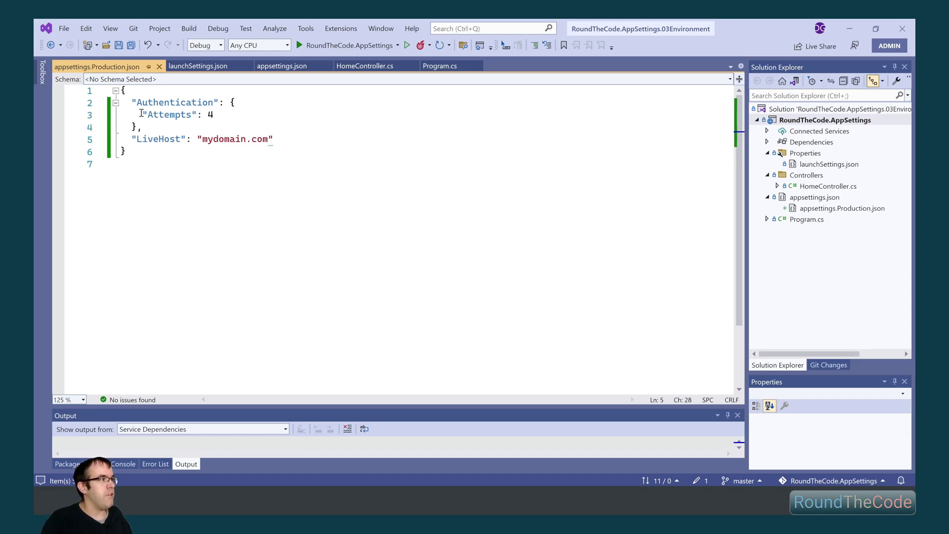
left_click(231, 104)
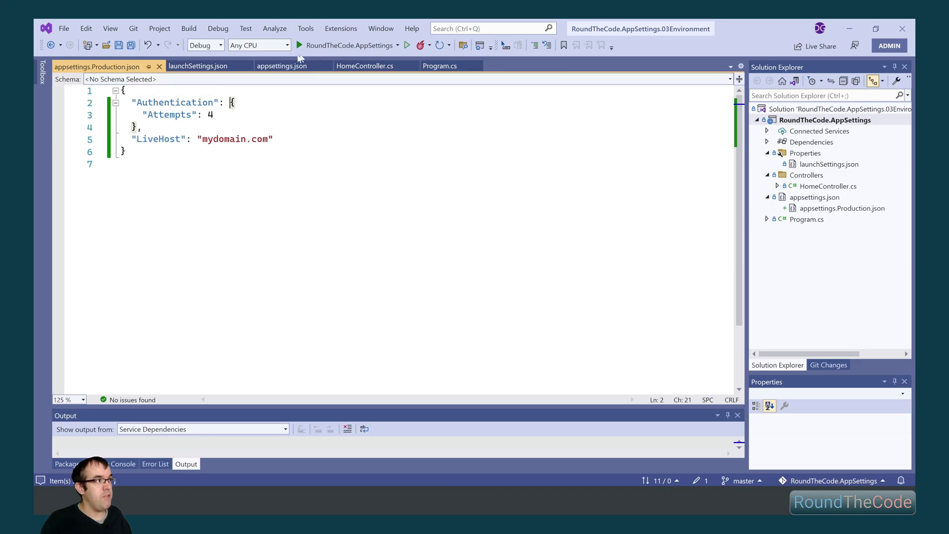
Review the four configuration values returned by HomeController's Index action
left_click(297, 65)
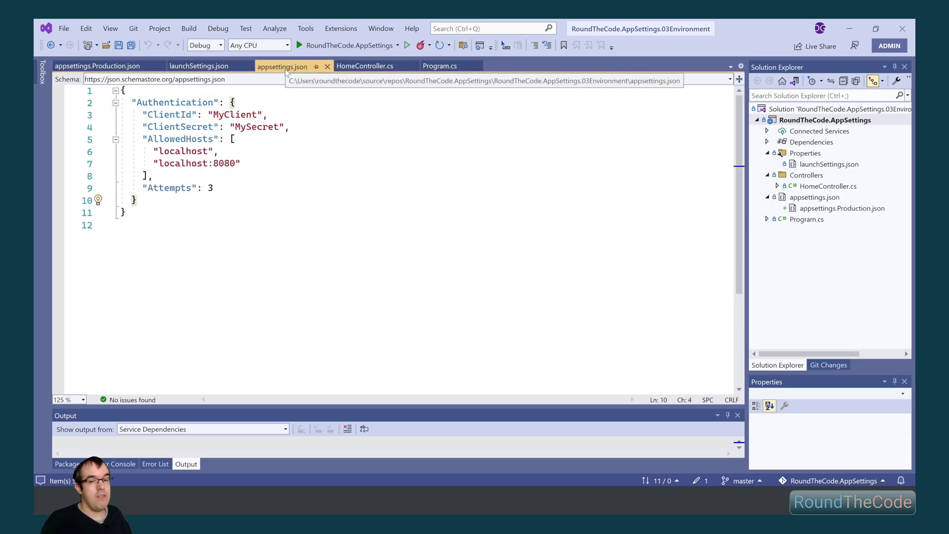
left_click(364, 65)
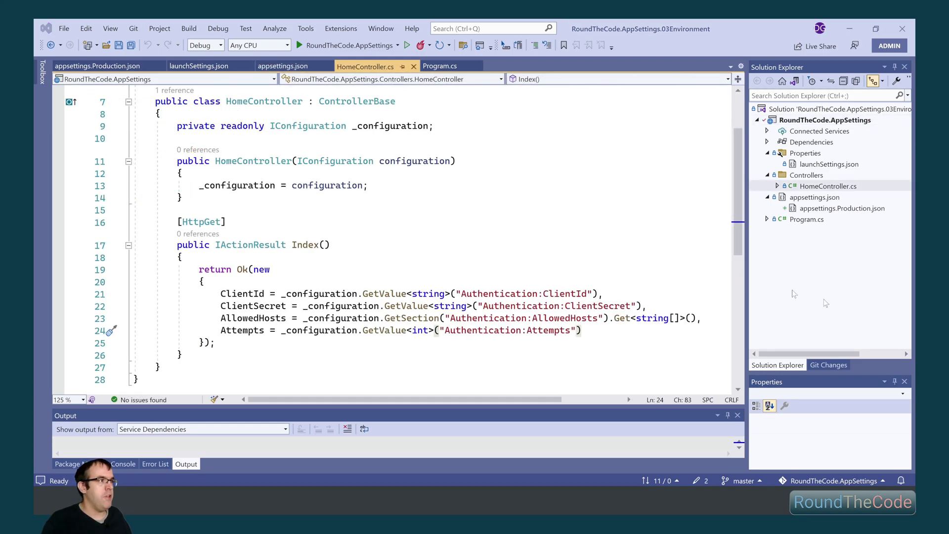
left_click(261, 102)
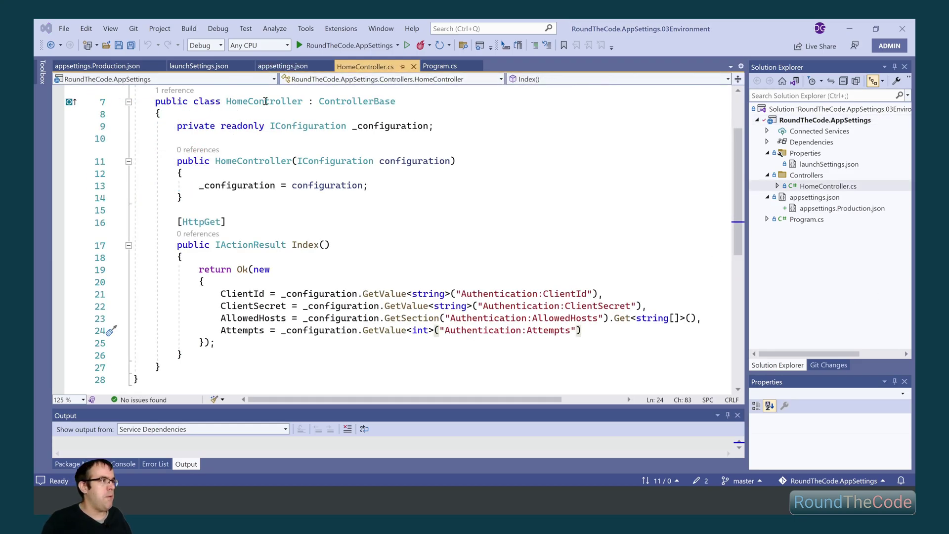
left_click(318, 245)
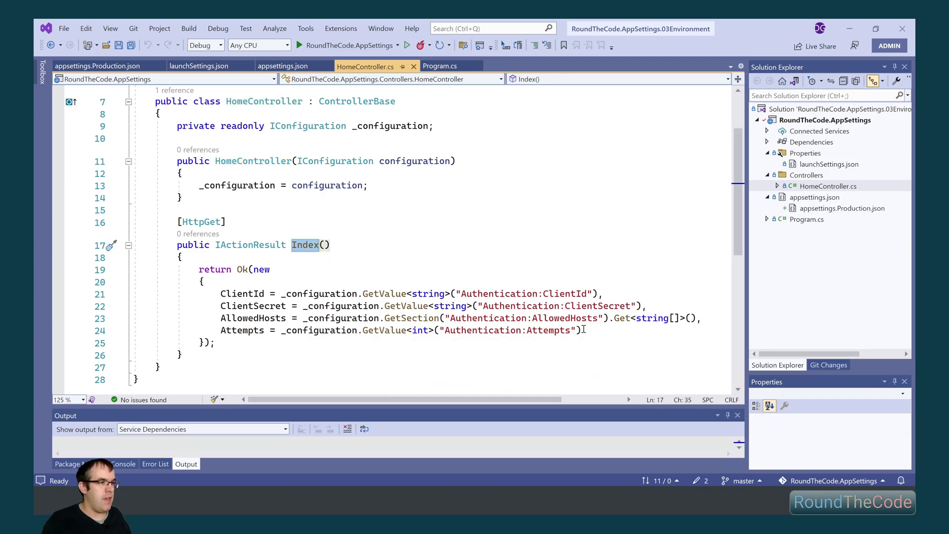
left_click_drag(582, 330, 47, 297)
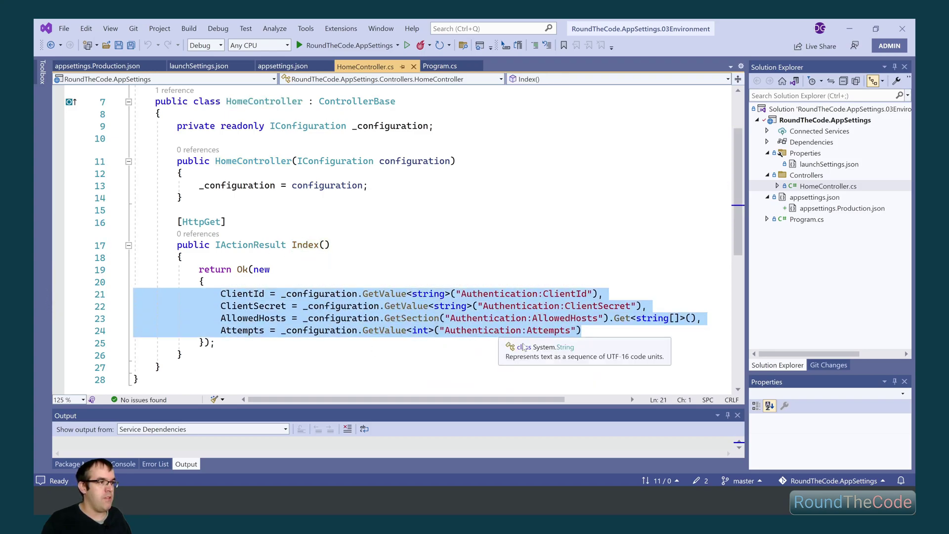
Add LiveHost = _configuration.GetValue<string>("LiveHost") to the Index response
left_click(616, 331)
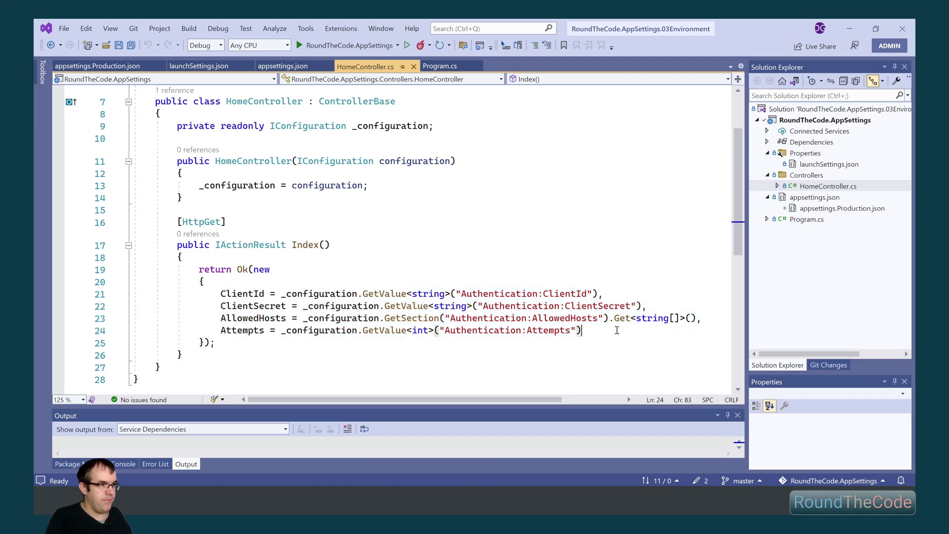
type(",")
key("Return")
type("LiveHo")
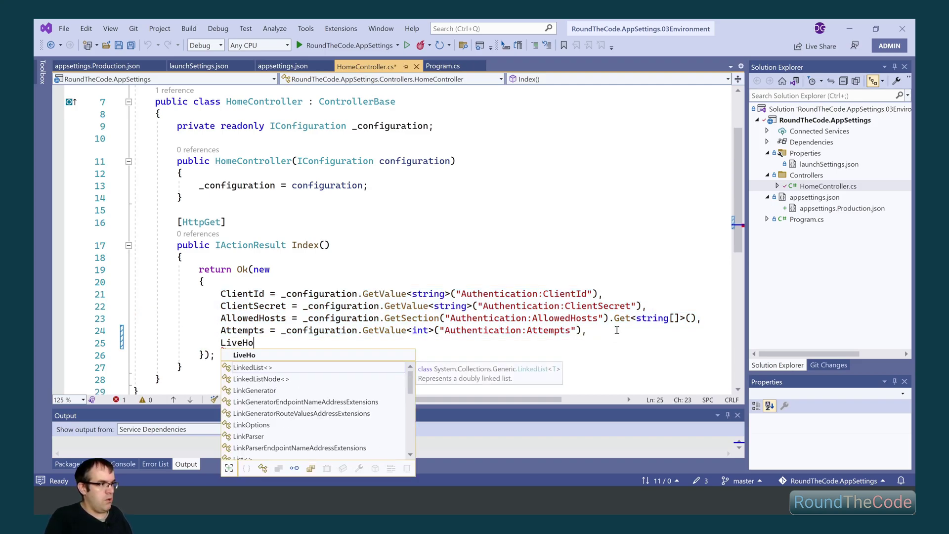
type("st = _configuration.")
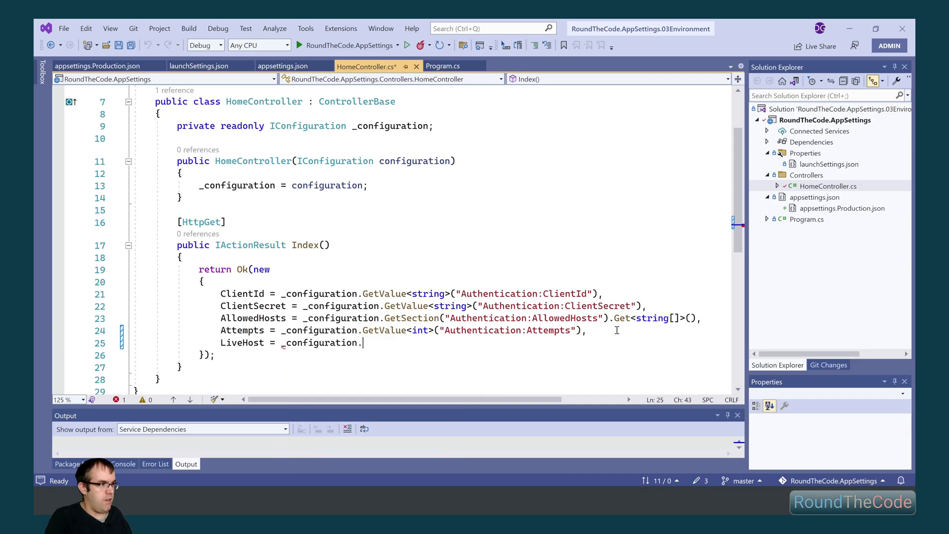
type("get")
key("Tab")
type("<s")
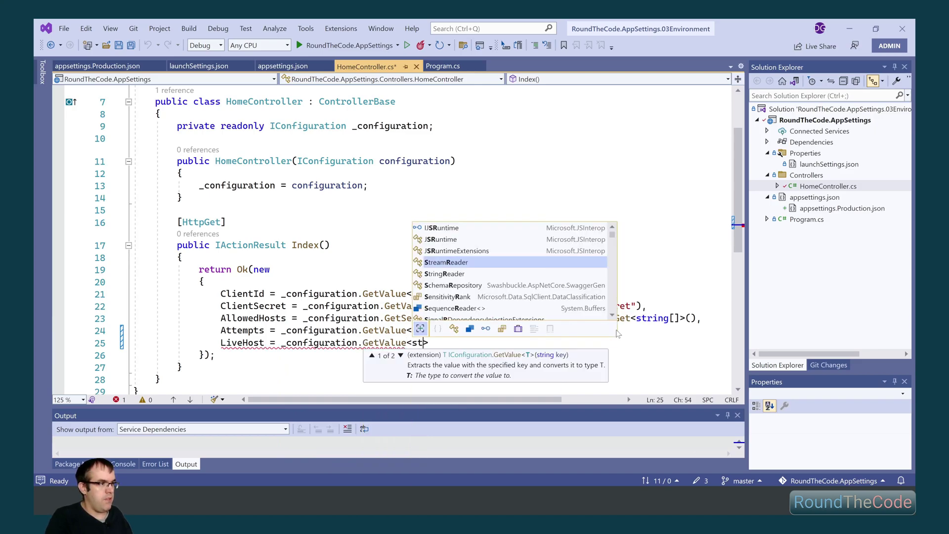
type("tring>(\"")
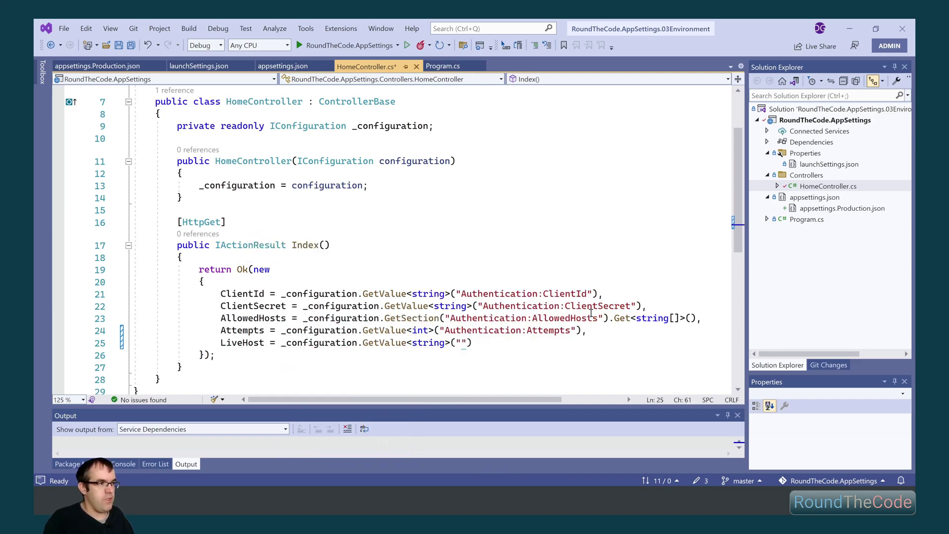
type("K")
key("BackSpace")
type("Live")
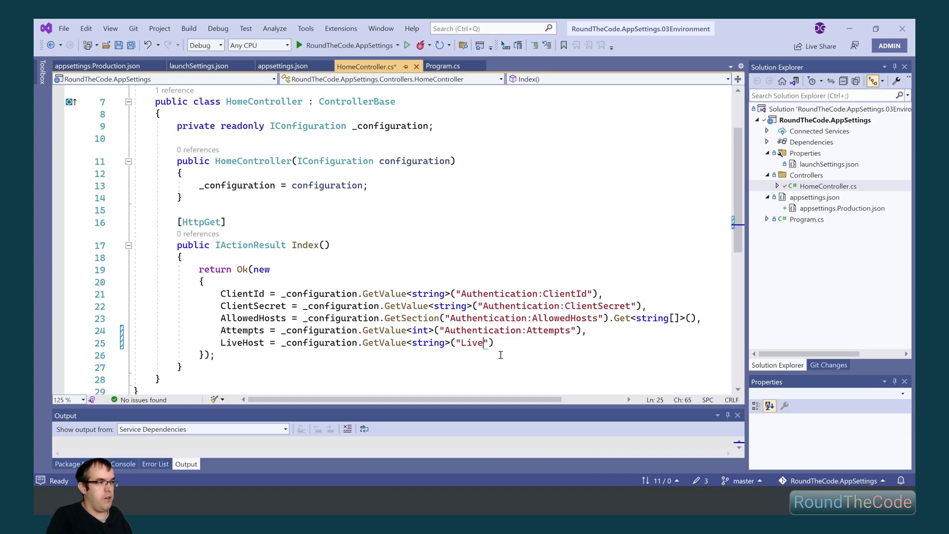
type("Host")
key("End")
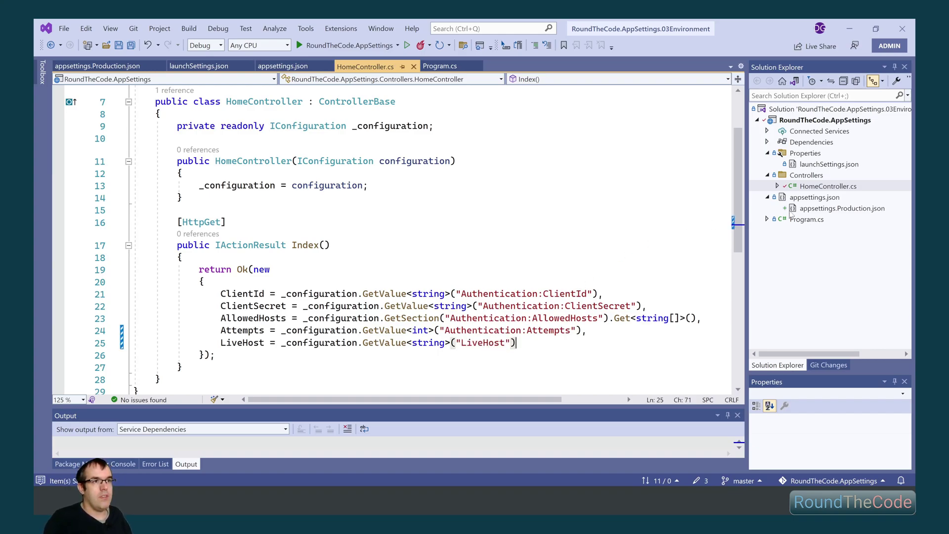
Compare LiveHost in appsettings.json and appsettings.Production.json against the null liveHost response
double_click(799, 199)
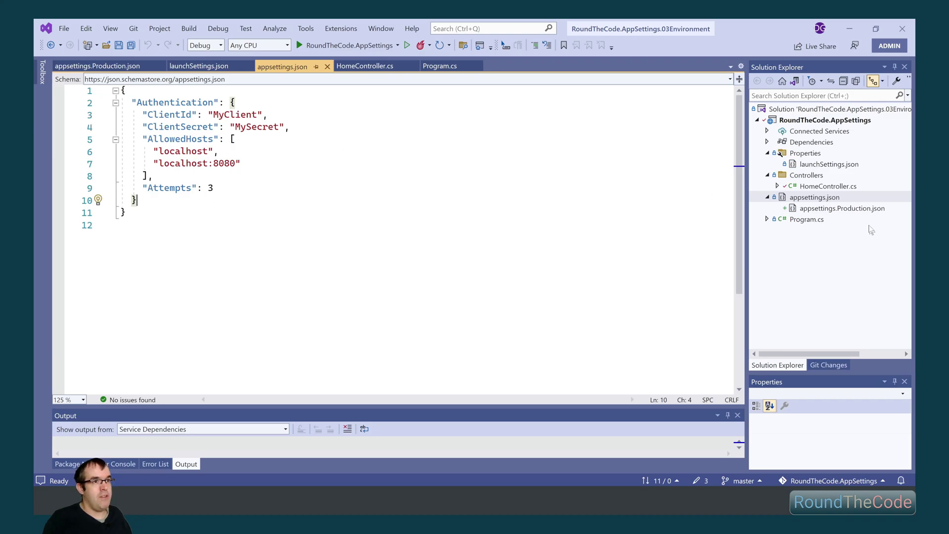
double_click(860, 209)
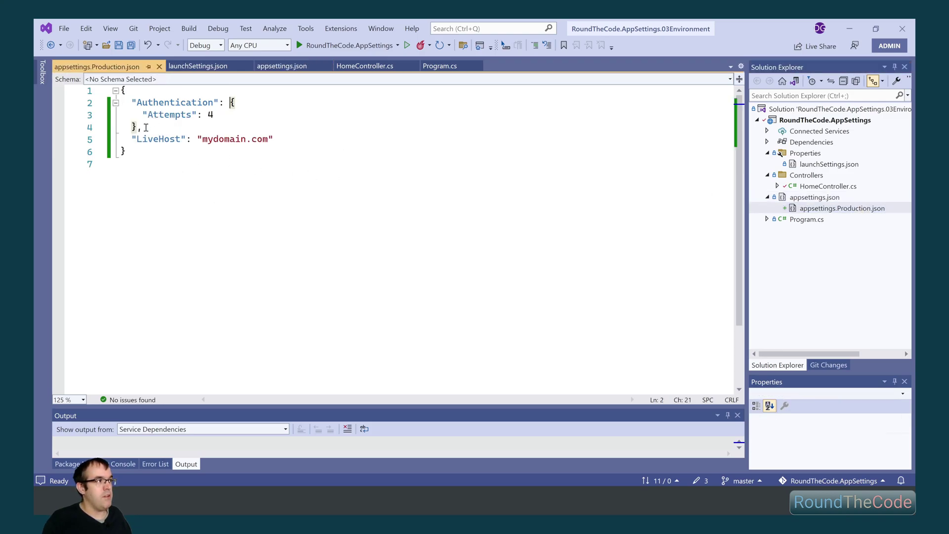
left_click_drag(131, 139, 292, 141)
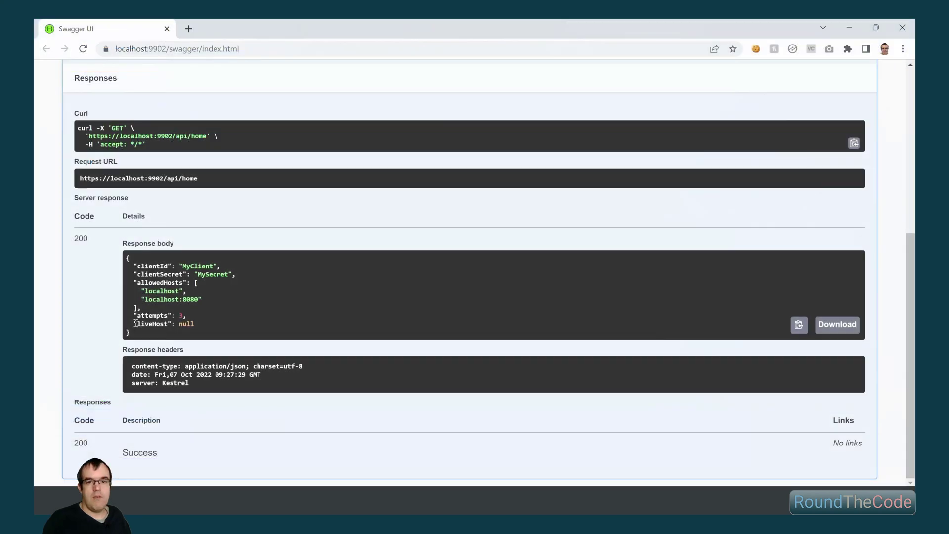
left_click_drag(135, 324, 206, 326)
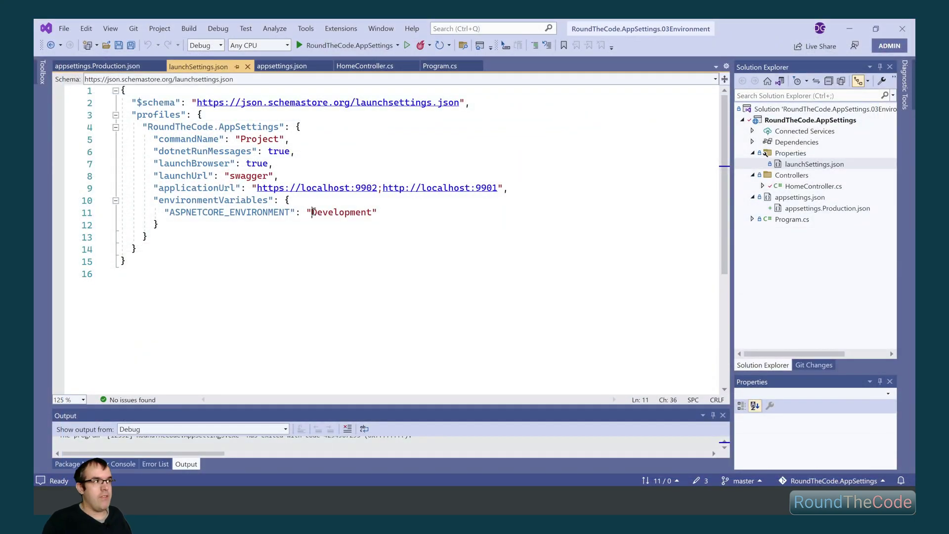
Change ASPNETCORE_ENVIRONMENT from Development to Production, save, and start debugging
left_click_drag(312, 212, 373, 213)
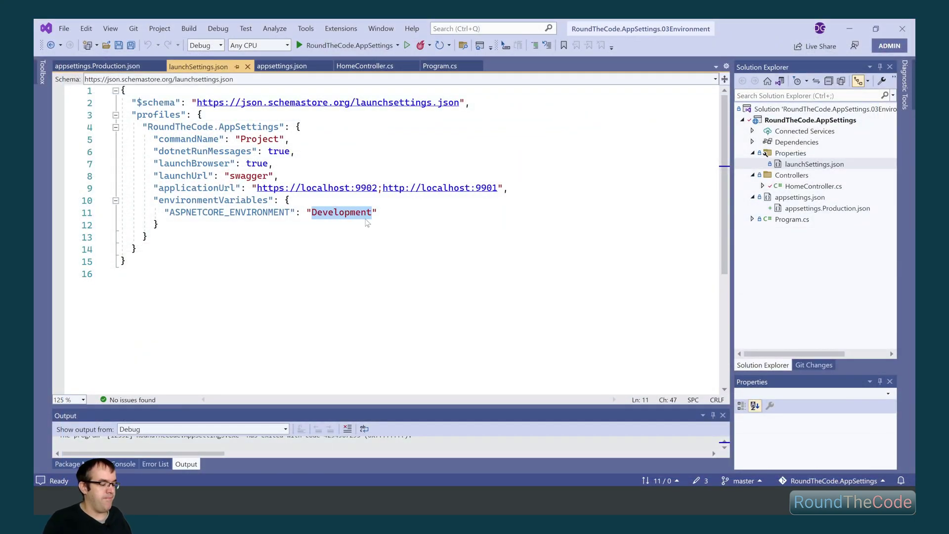
type("Producti")
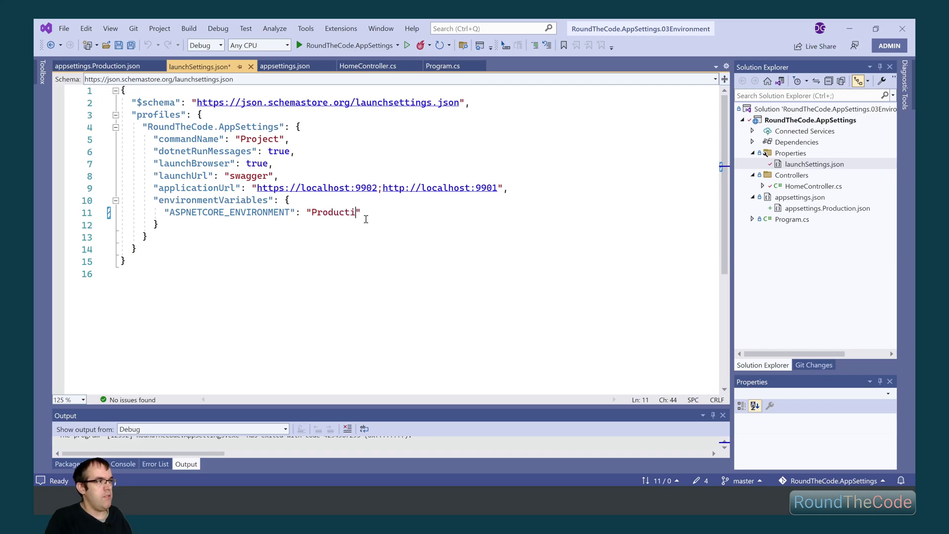
type("on")
key("ctrl+s")
left_click(356, 224)
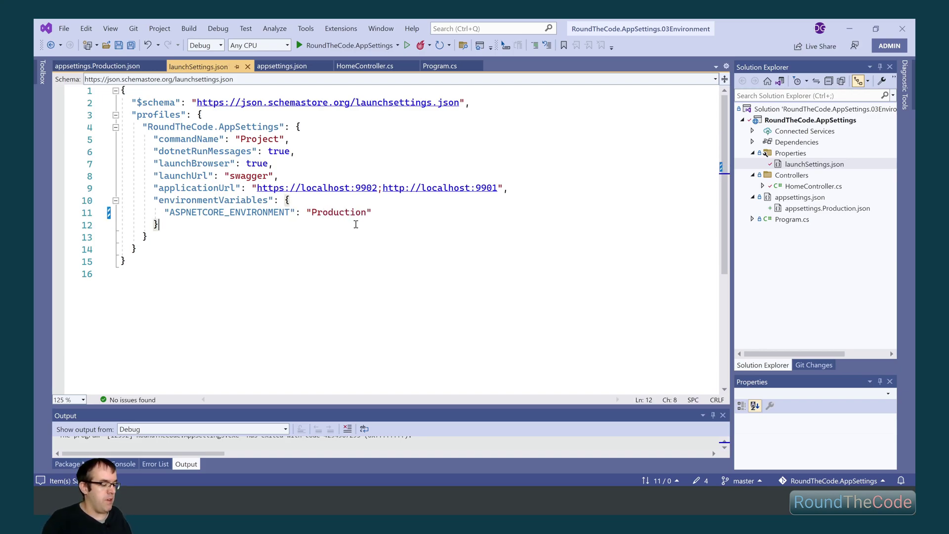
scroll(371, 215, "down", 1)
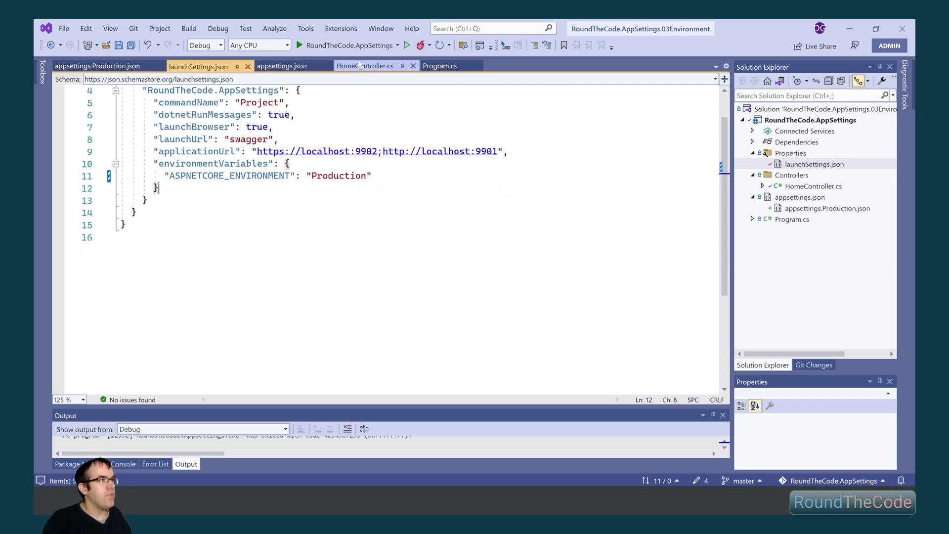
left_click(354, 46)
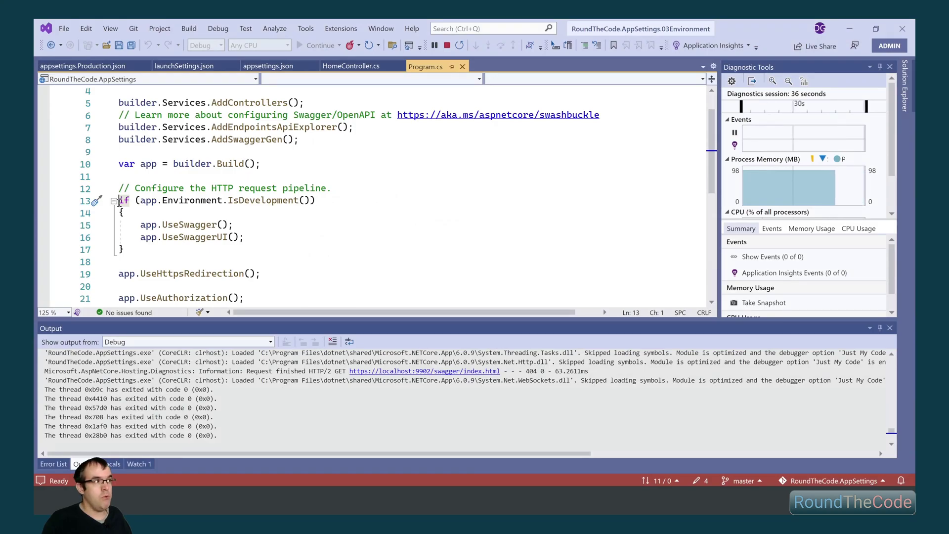
Highlight the IsDevelopment block in Program.cs that calls UseSwagger and UseSwaggerUI
left_click_drag(120, 200, 123, 253)
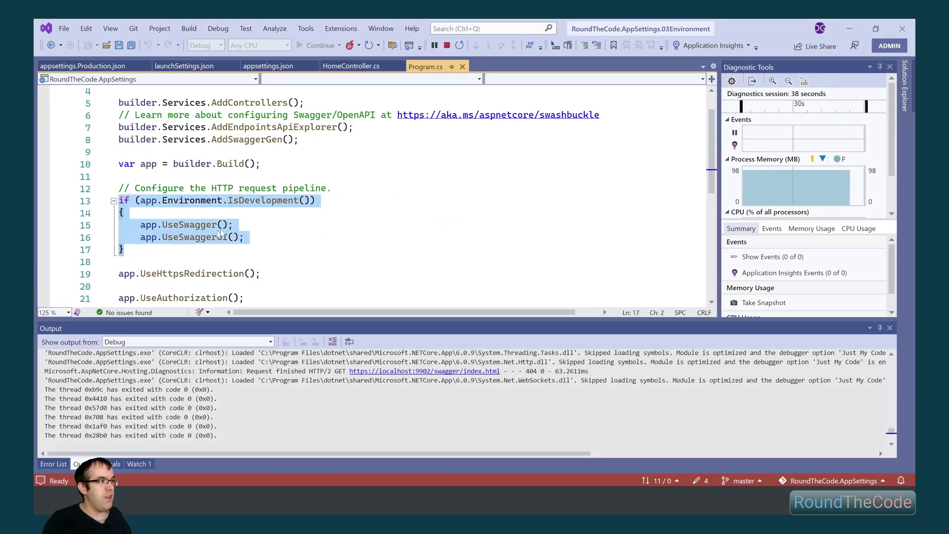
left_click(250, 225)
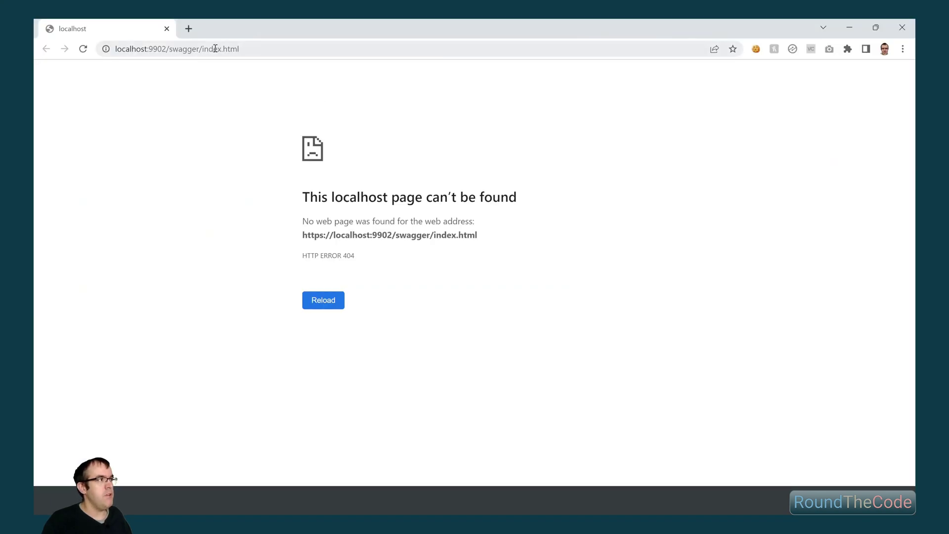
Load api/home and confirm it returns attempts 4 and liveHost "mydomain.com"
left_click_drag(169, 50, 321, 58)
type("ap")
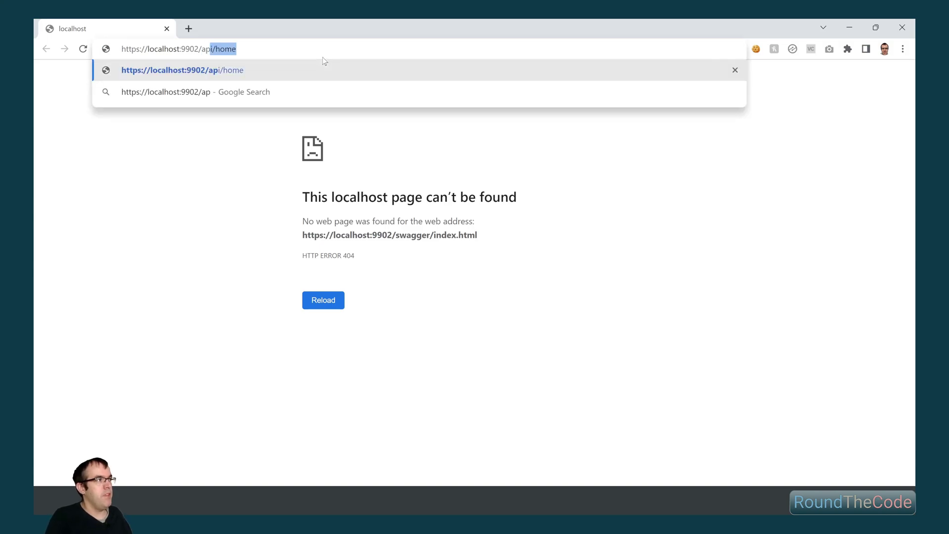
type("i")
key("Return")
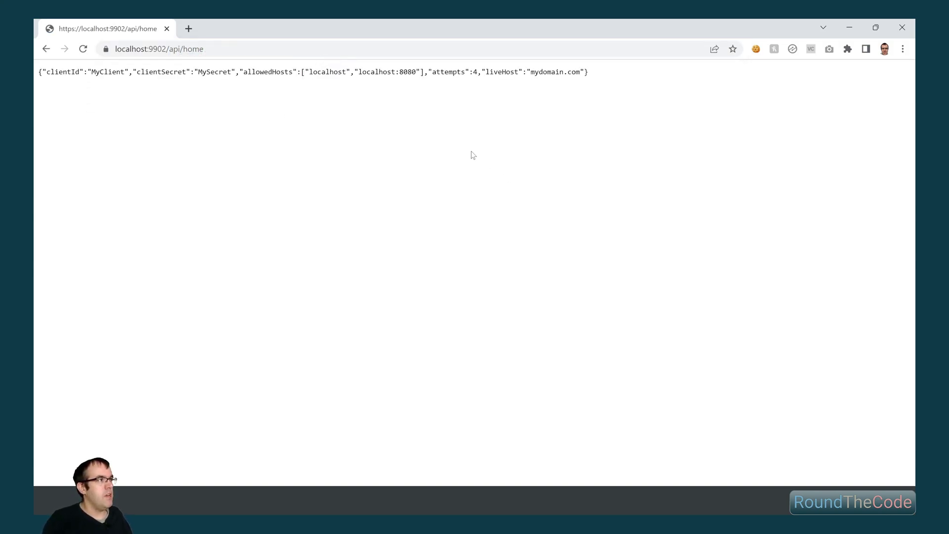
left_click_drag(428, 72, 586, 73)
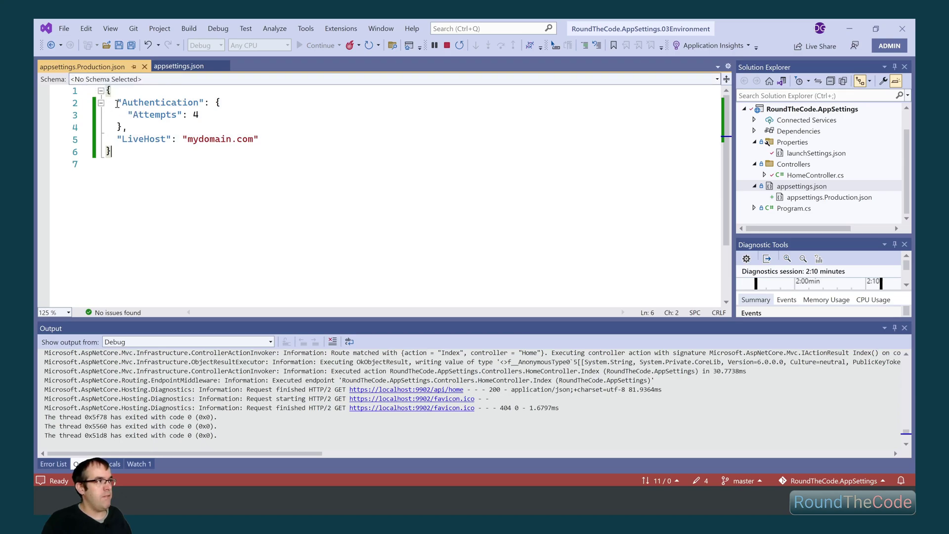
Compare the Attempts value in appsettings.Production.json with the one in appsettings.json
left_click_drag(117, 103, 259, 140)
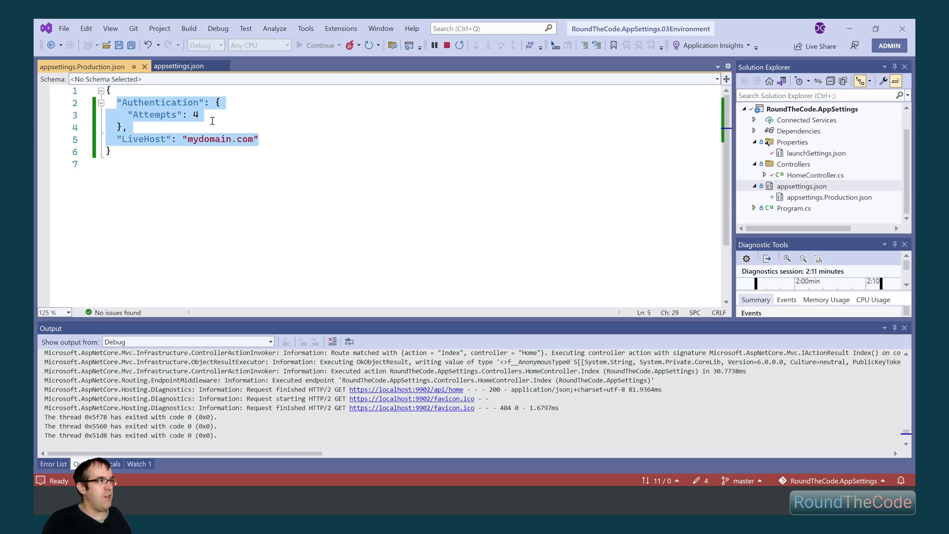
left_click(186, 67)
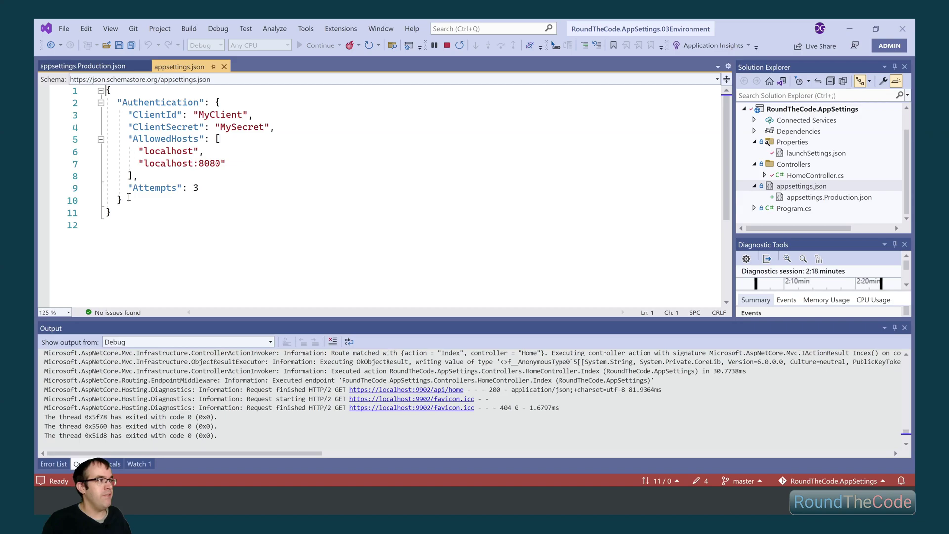
left_click_drag(127, 188, 199, 188)
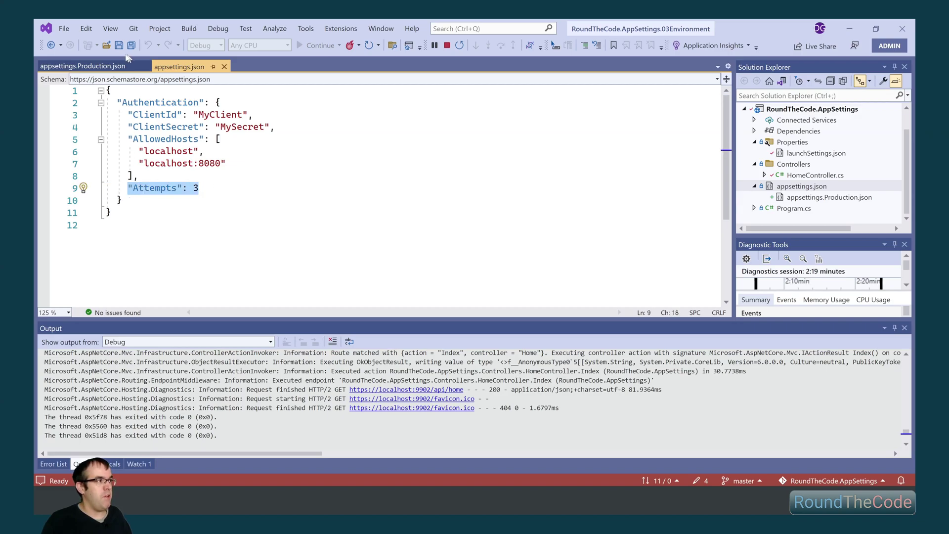
left_click(109, 67)
left_click(136, 127)
double_click(145, 114)
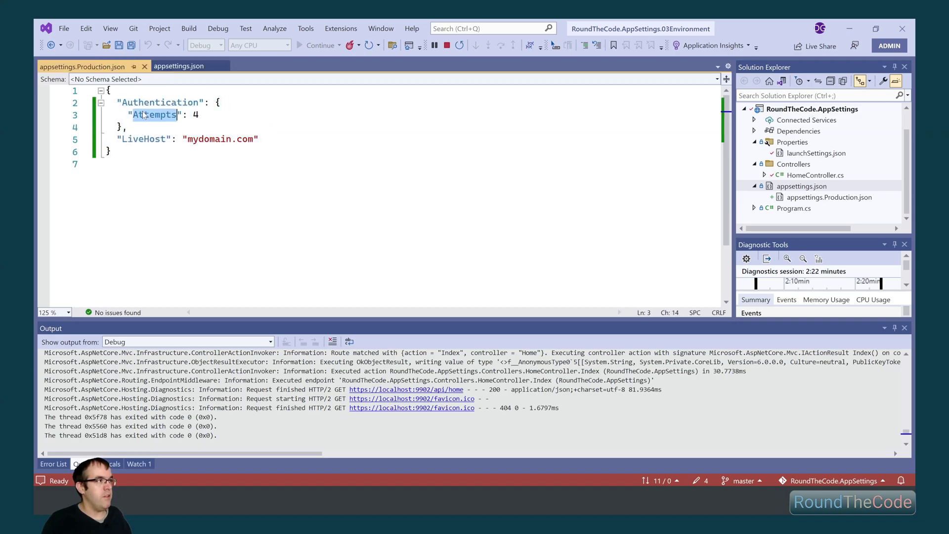
left_click(176, 68)
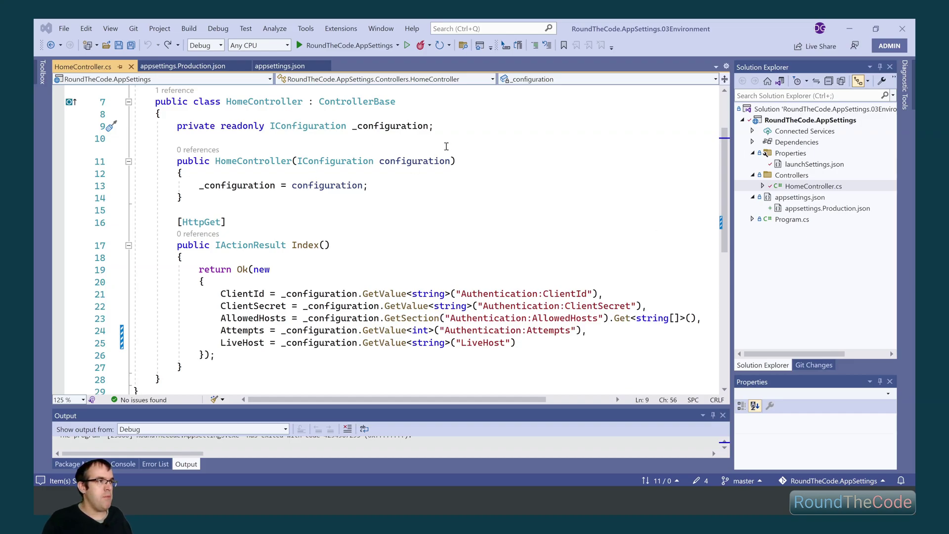
Declare a private readonly IWebHostEnvironment _environment field and save
left_click(455, 129)
key("Return")
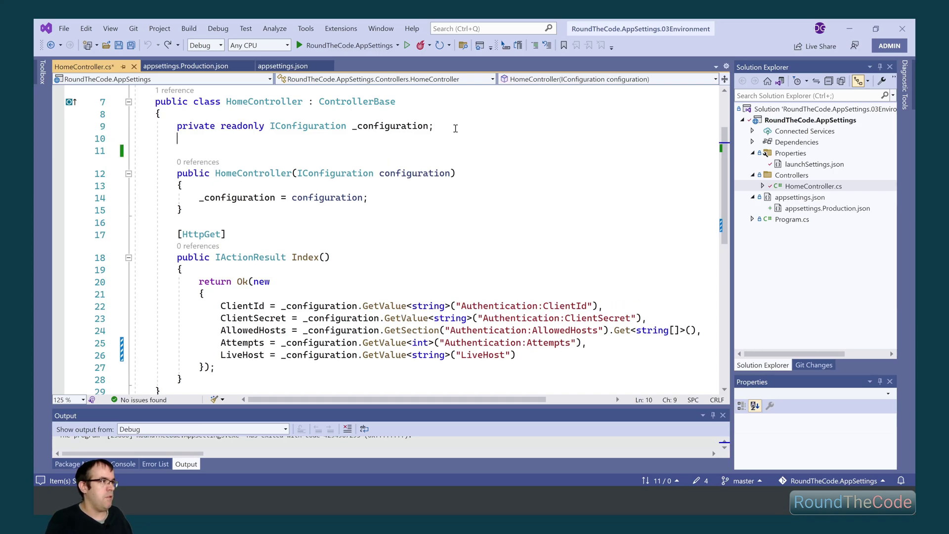
type("Pri")
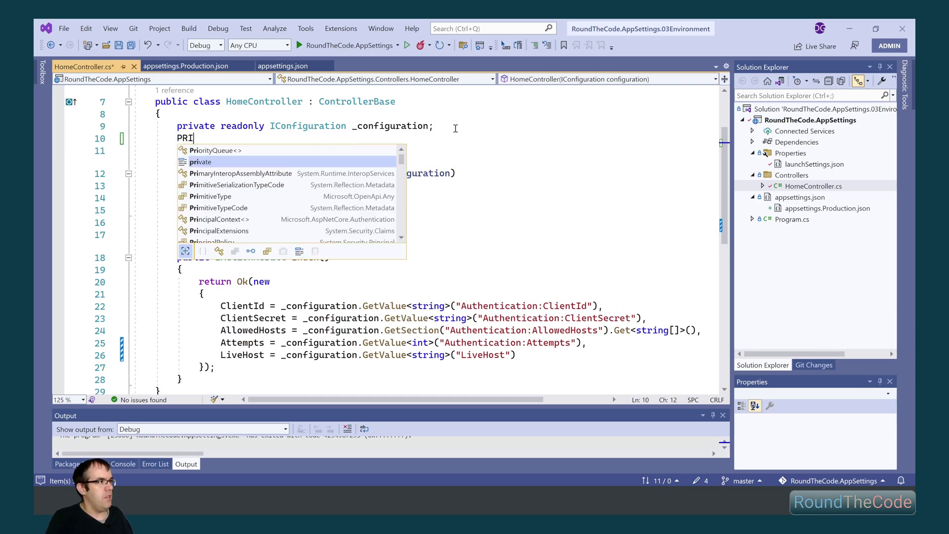
type("private readonly")
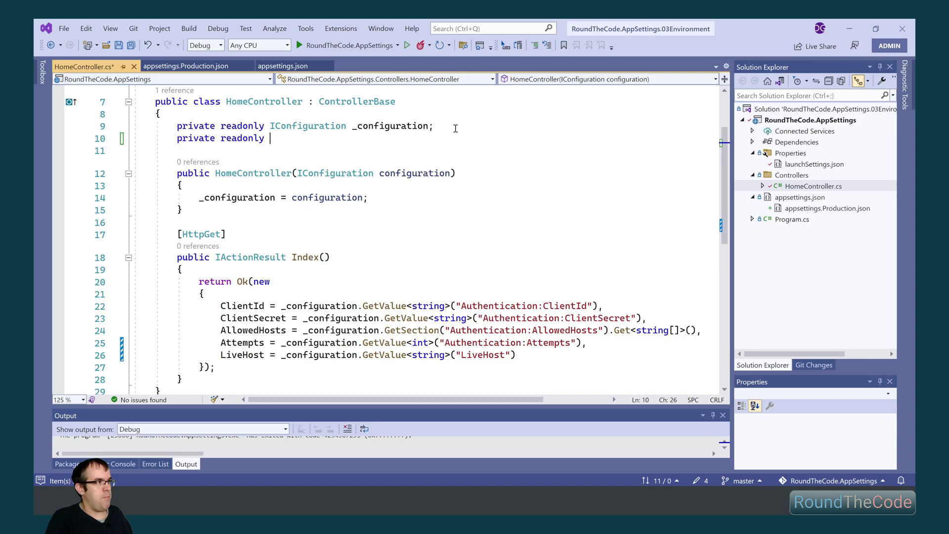
type("IW")
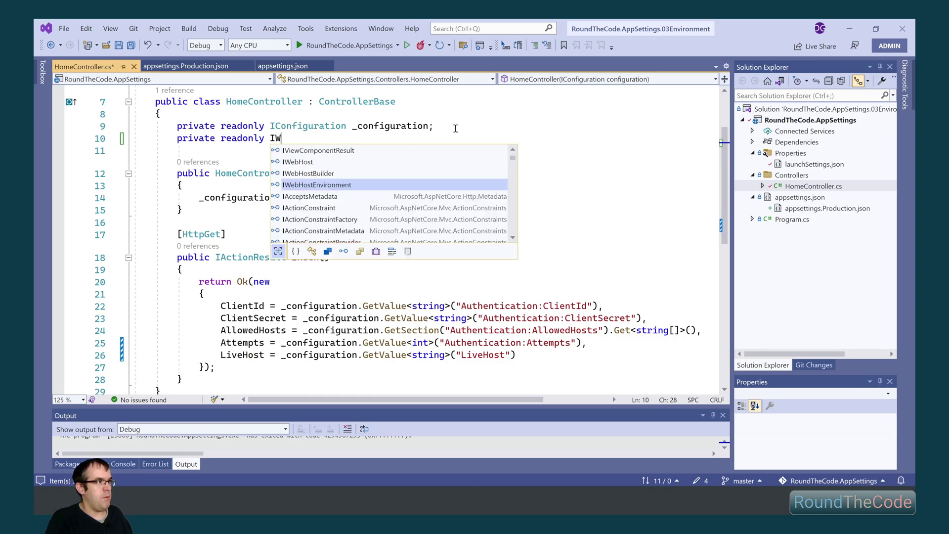
type("ebHostE")
key("Tab")
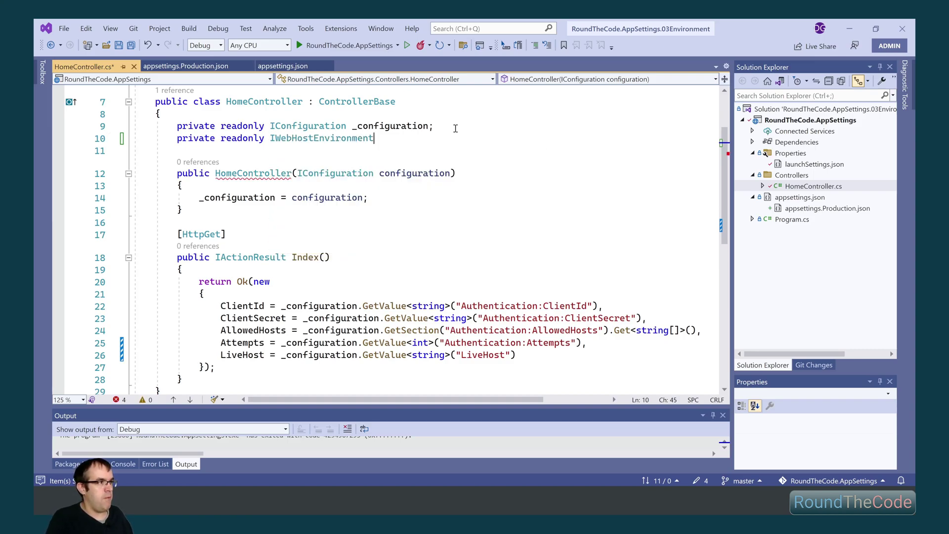
type("_enviro")
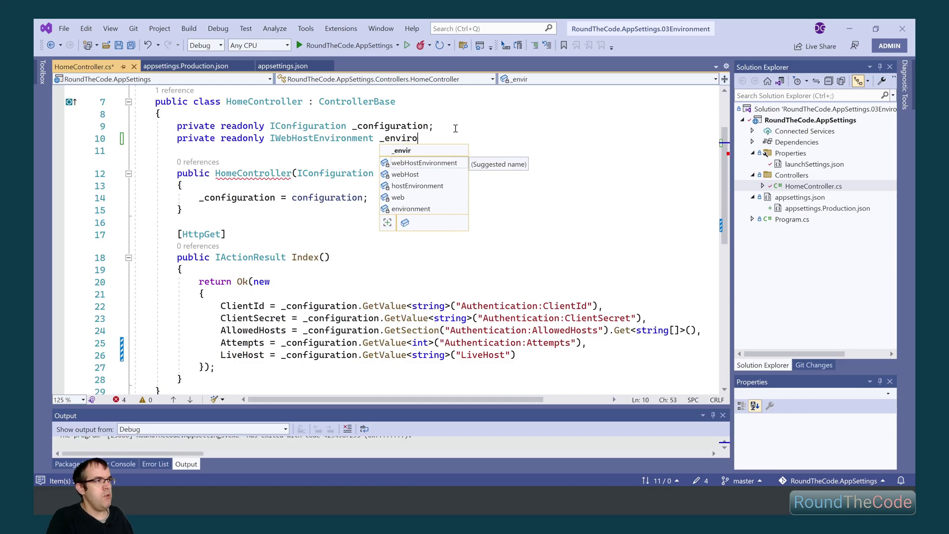
type("nment;")
key("ctrl+s")
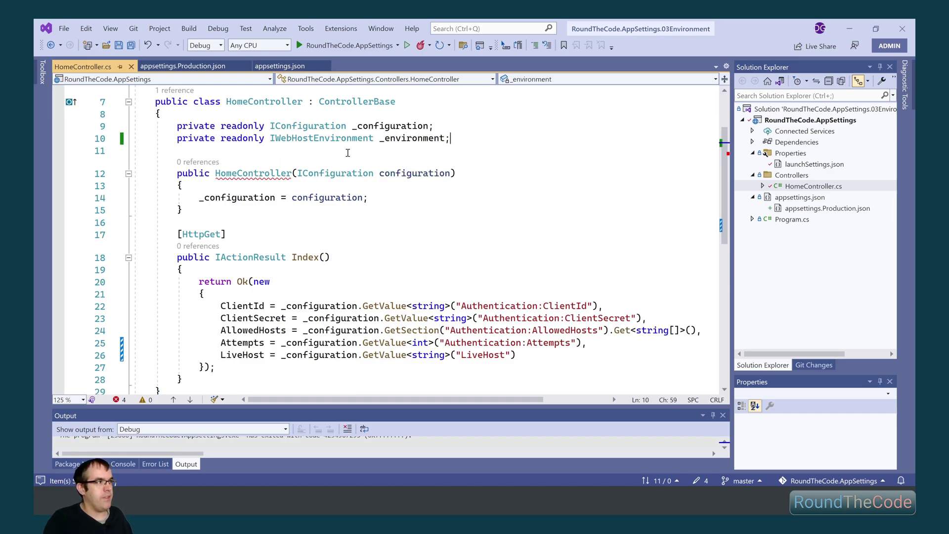
left_click(373, 138)
Add an IWebHostEnvironment environment constructor parameter, assign it to _environment, and save
left_click(462, 183)
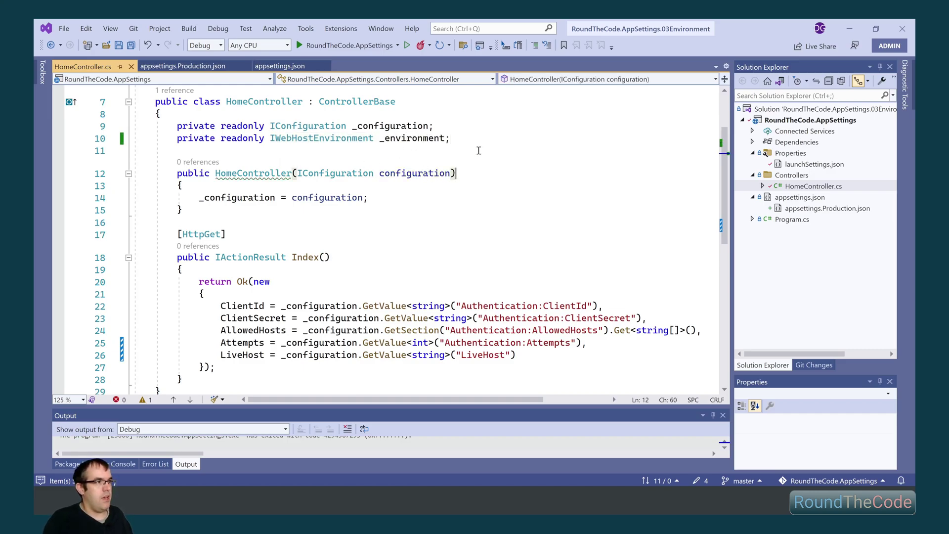
type(",")
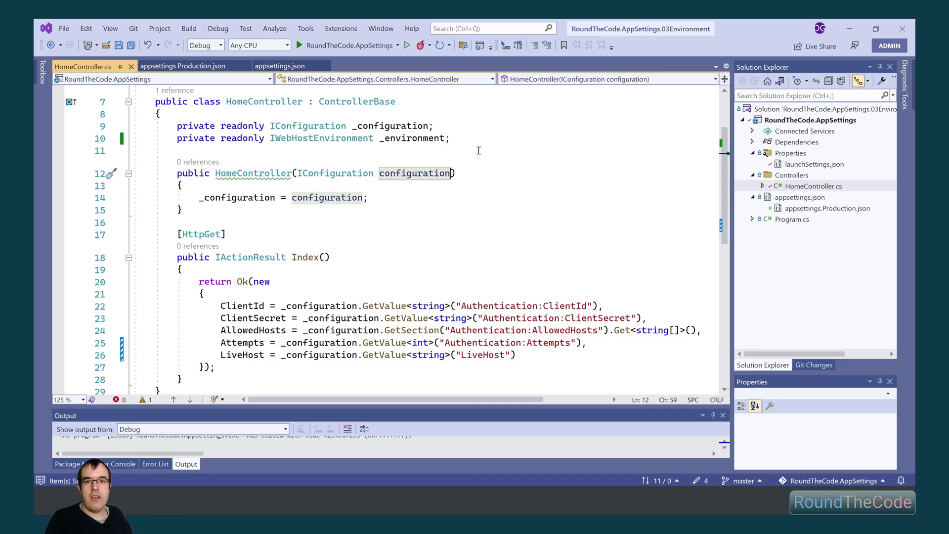
type(" IWebHostEnvironment ")
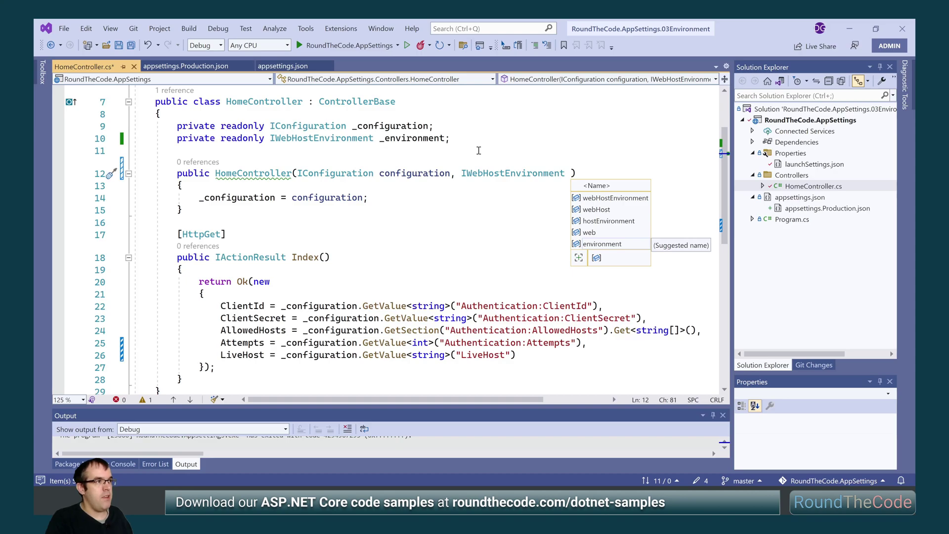
type("en")
key("Tab")
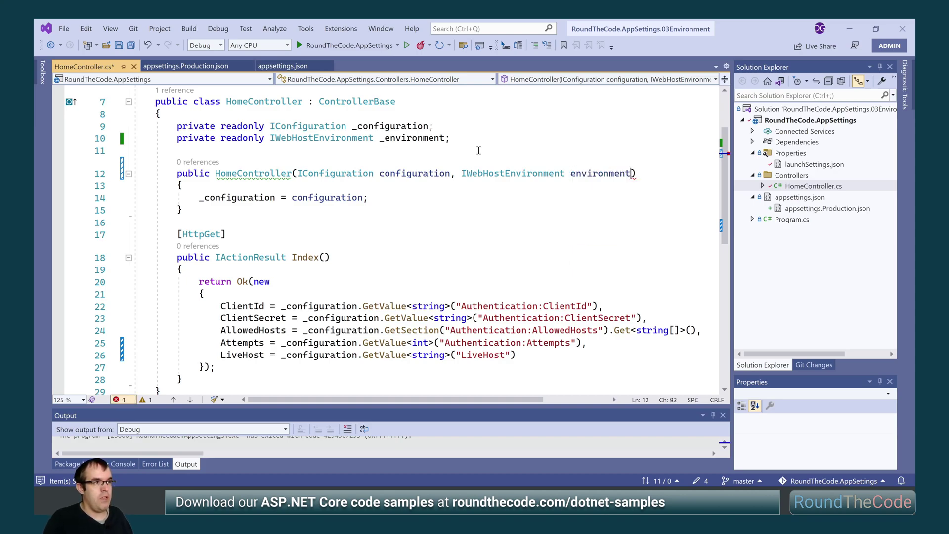
key("Down")
key("Down")
key("Return")
type("_en")
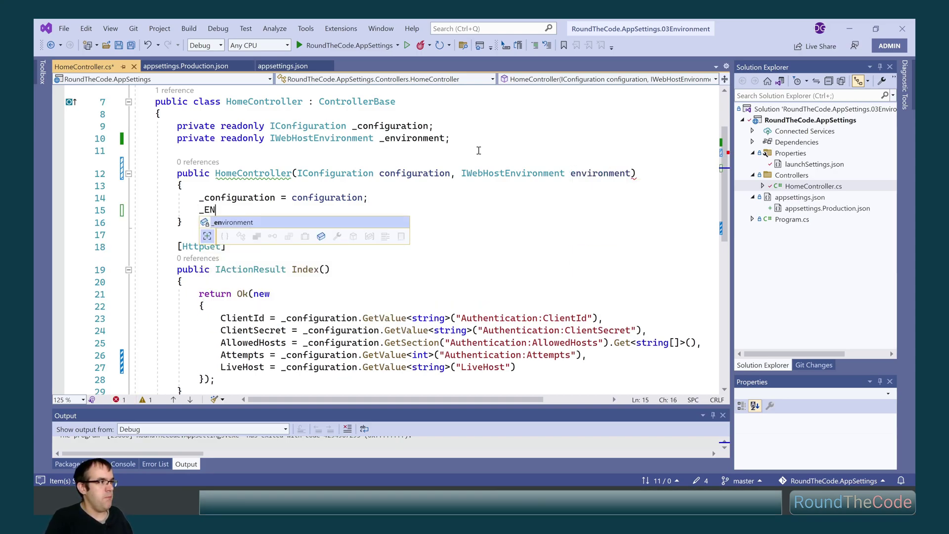
key("Tab")
type("= ")
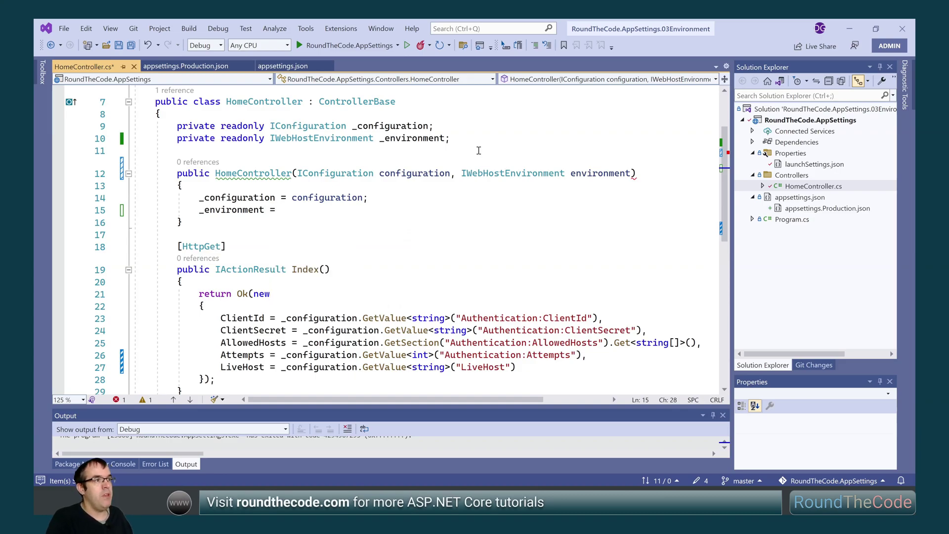
type("E")
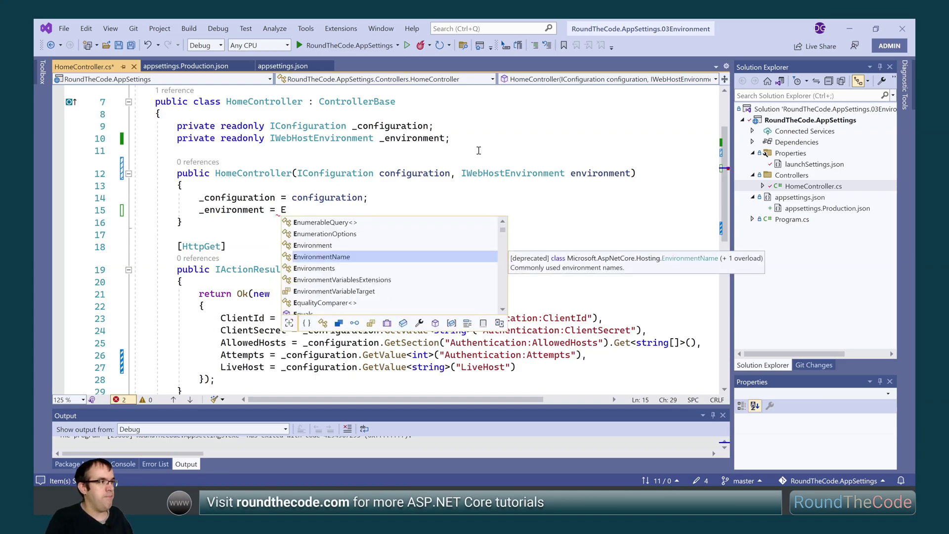
key("BackSpace")
type("en")
key("Tab")
type(";")
key("ctrl+s")
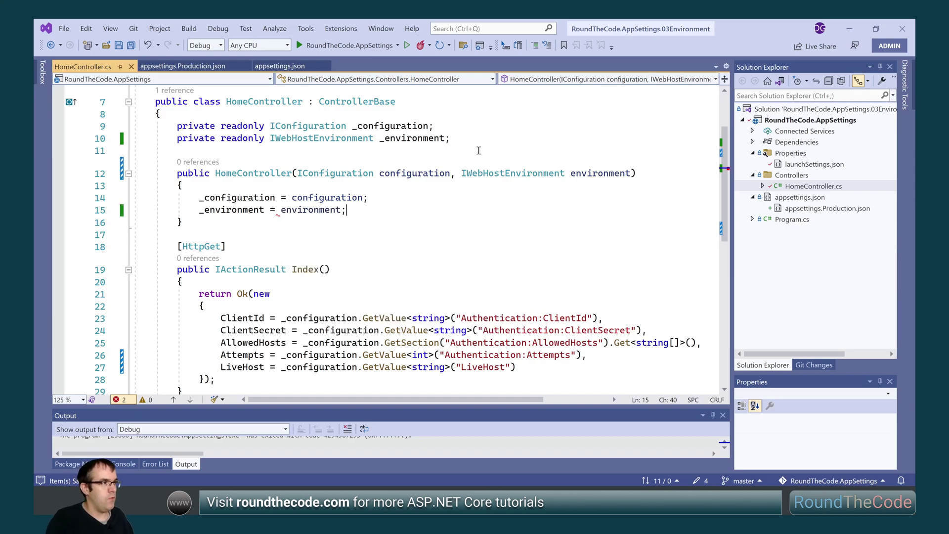
left_click(258, 305)
key("Return")
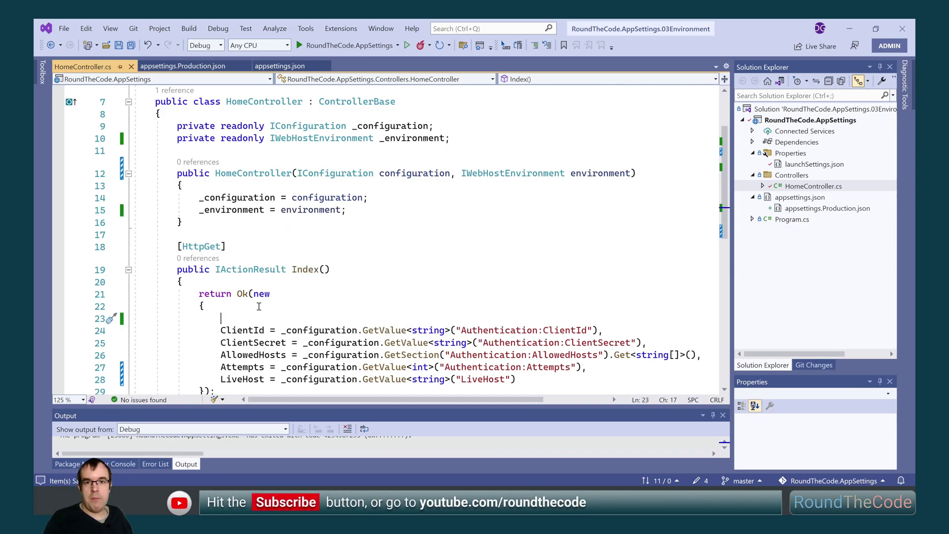
type("Enviro")
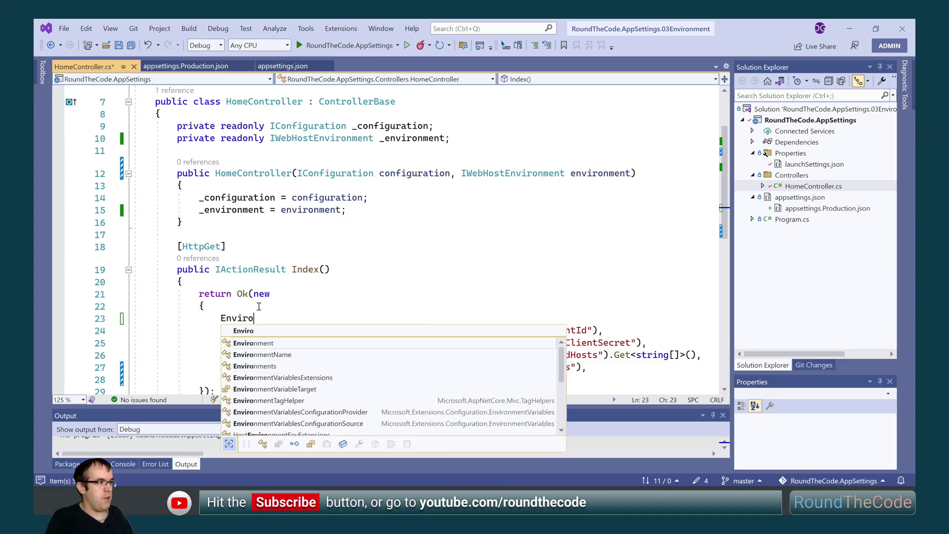
type("nment = ")
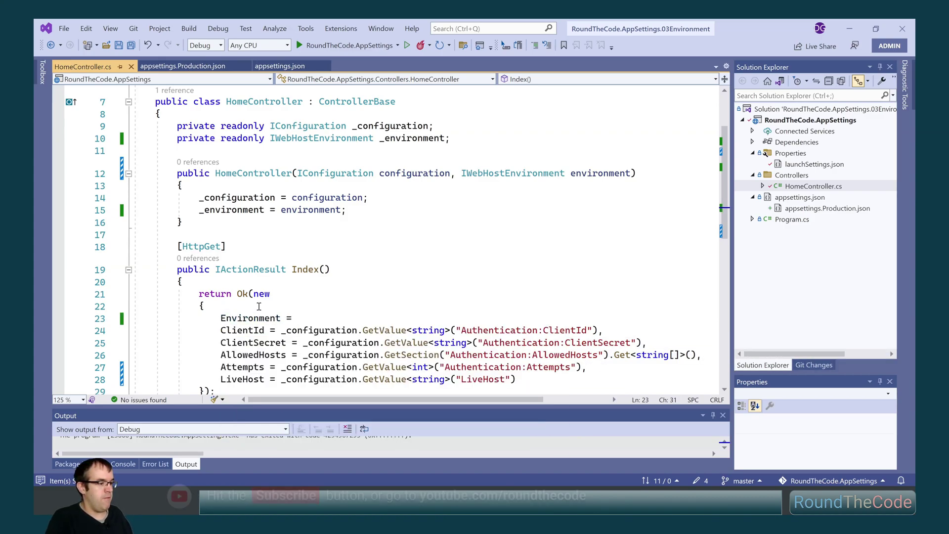
type("_e")
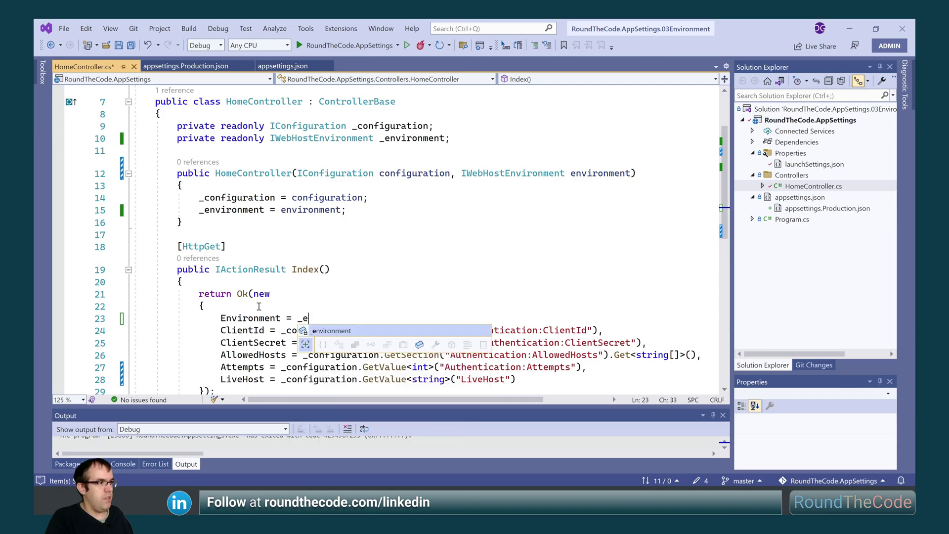
Add Environment = _environment.EnvironmentName to the returned object, save, and run the API
key("Tab")
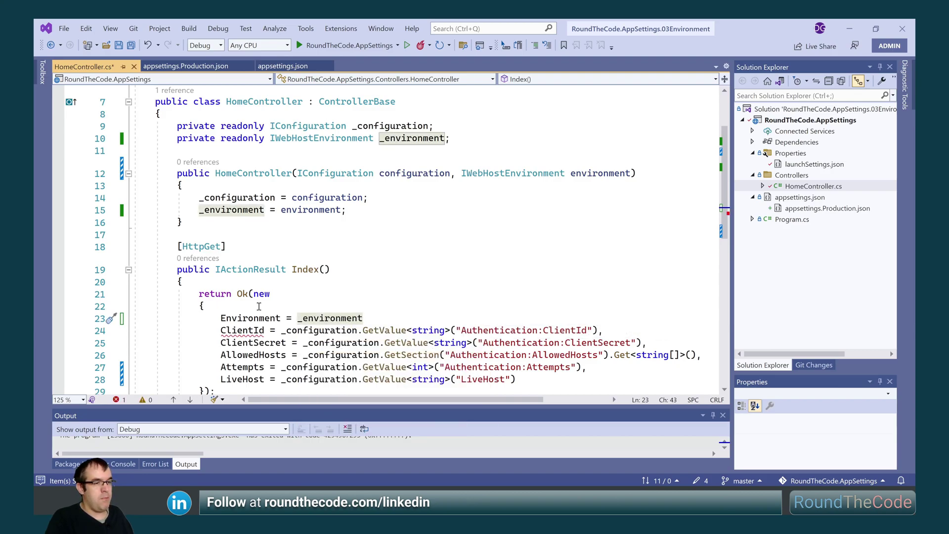
type(".")
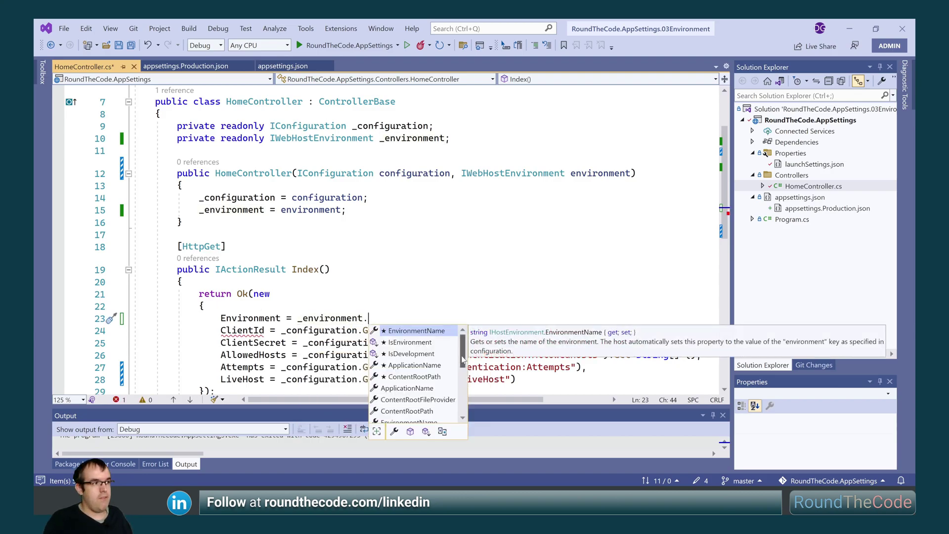
left_click_drag(462, 359, 464, 404)
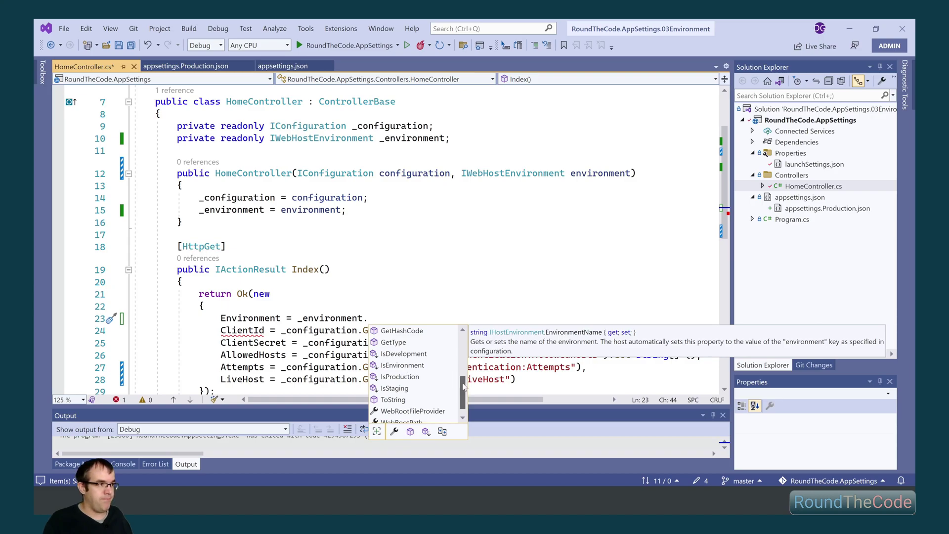
scroll(404, 368, "up", 1)
scroll(408, 375, "up", 1)
double_click(409, 365)
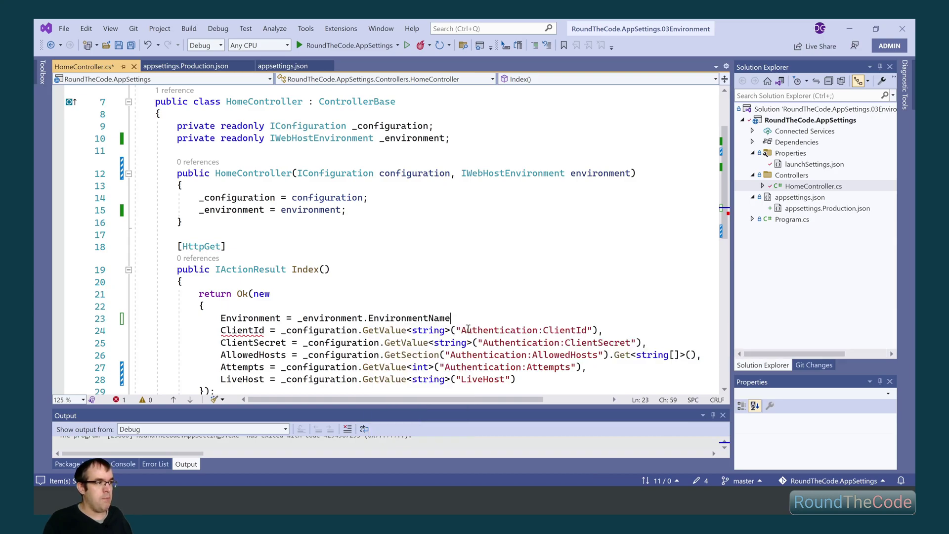
type(",")
key("ctrl+s")
key("Up")
key("Up")
key("Up")
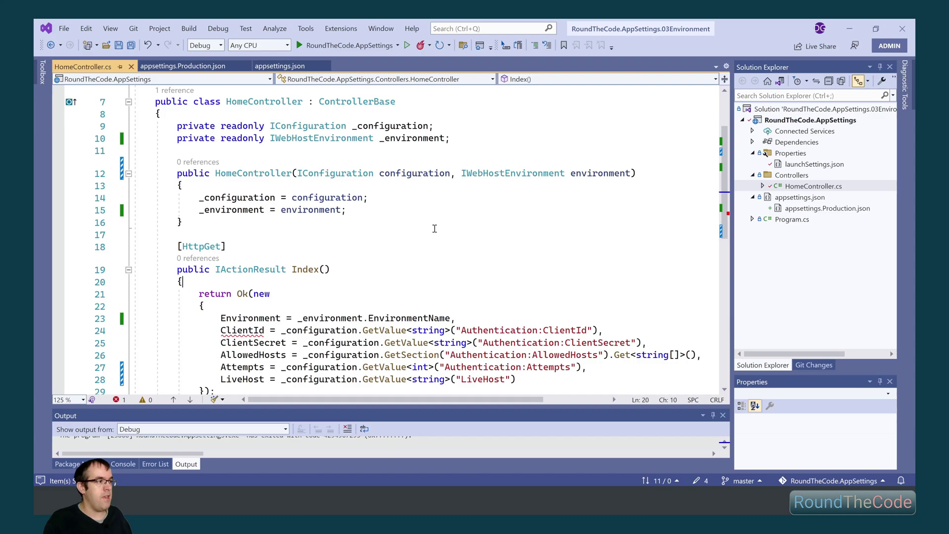
left_click(358, 48)
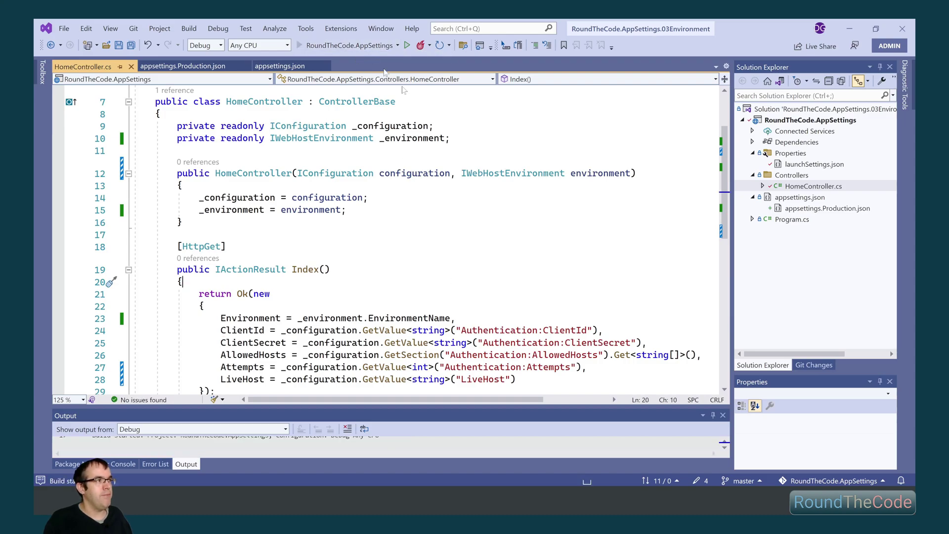
Highlight the "environment":"Production" entry in the api/home JSON response
left_click_drag(40, 72, 151, 74)
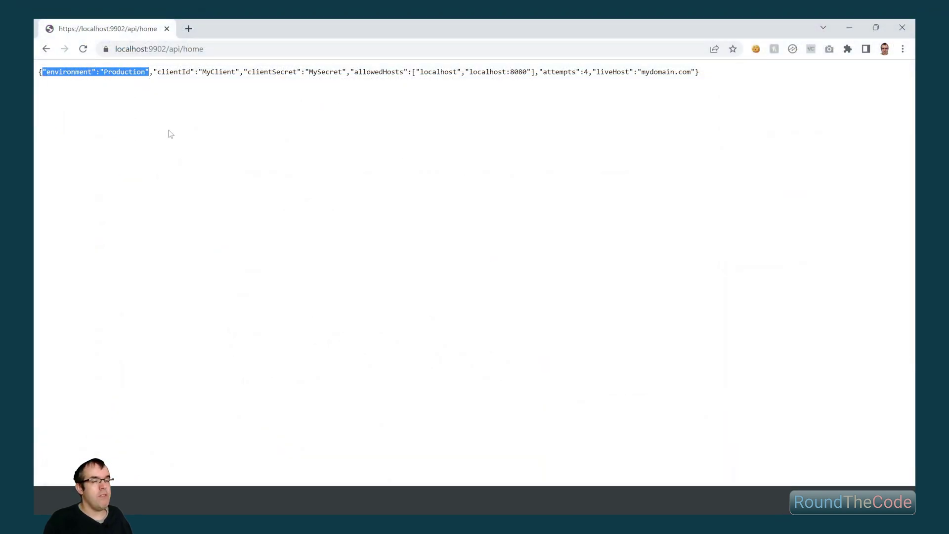